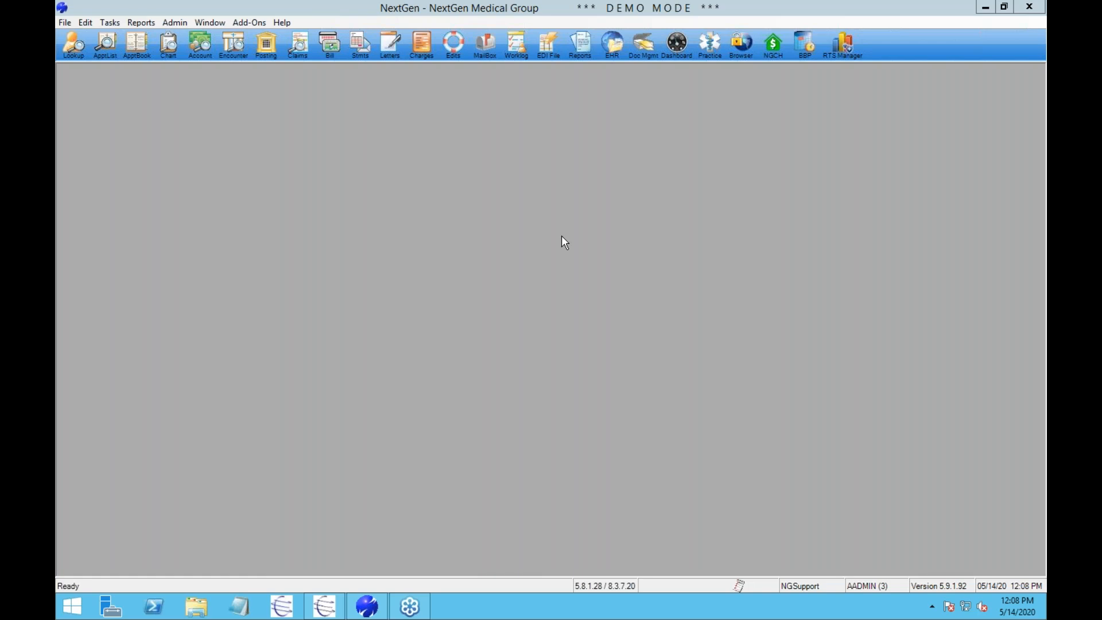
- Open the Unapplied/Deposit Manager add-on
{"action": "left_click", "coordinate": [255, 23]}
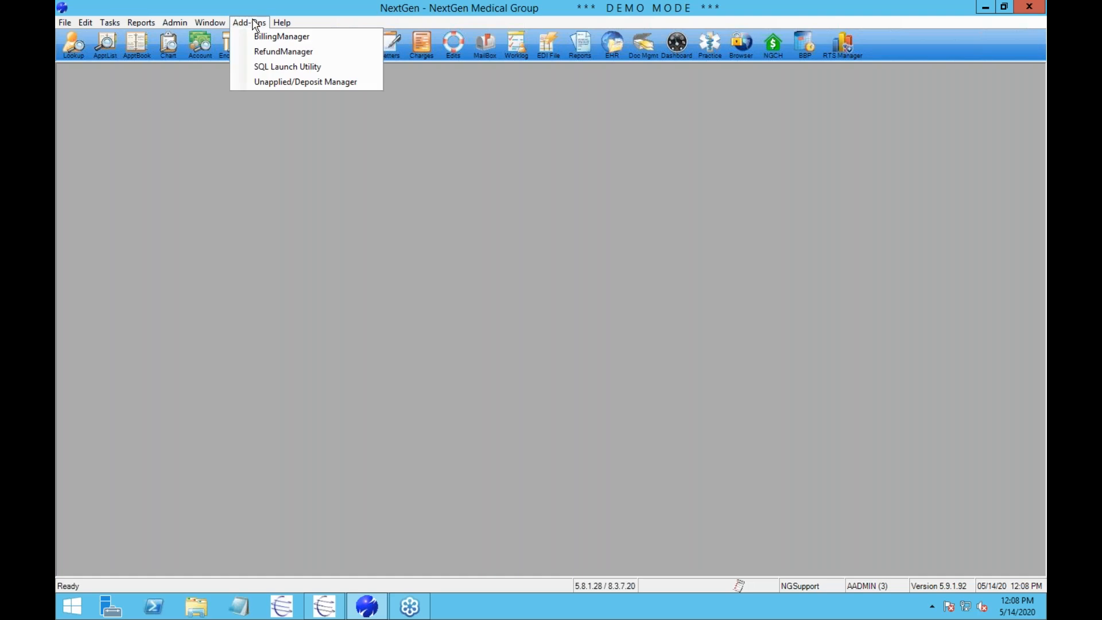
{"action": "left_click", "coordinate": [257, 84]}
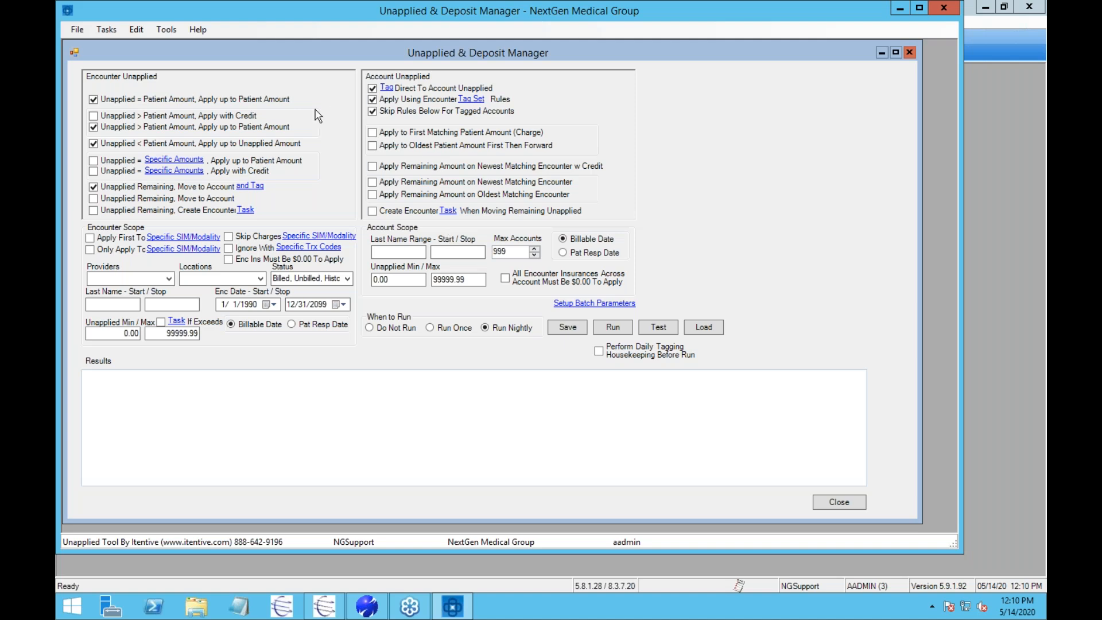
{"action": "left_click", "coordinate": [93, 101]}
{"action": "left_click", "coordinate": [93, 102]}
- Enable applying encounter unapplied equal to specific amounts up to the patient amount, with $5, $10, $30 and $20 as the amounts
{"action": "left_click", "coordinate": [93, 161]}
{"action": "left_click", "coordinate": [138, 121]}
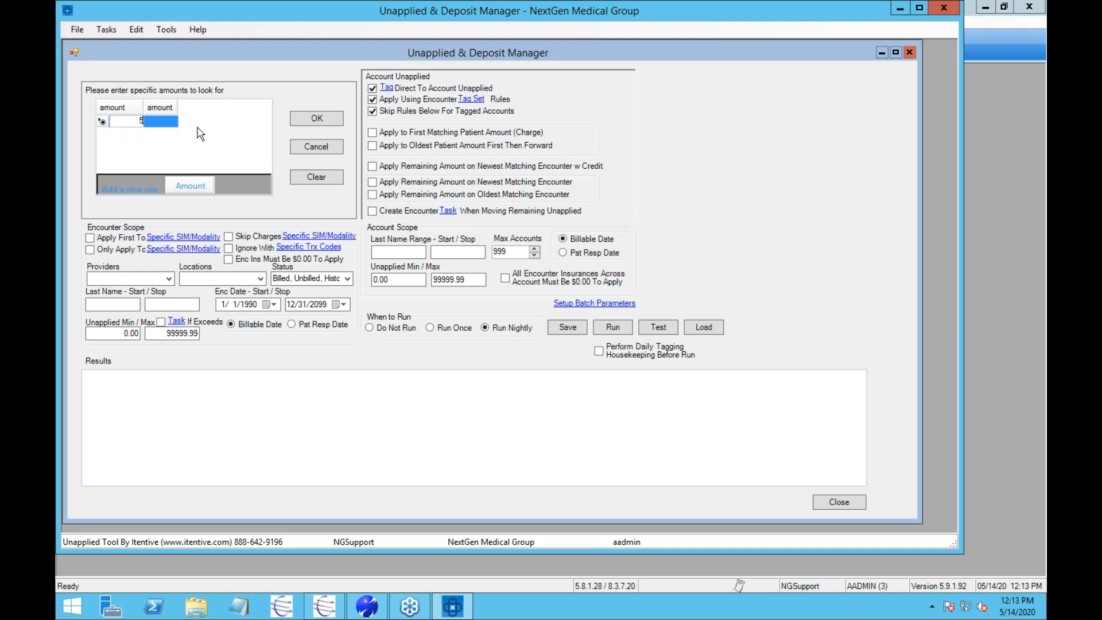
{"action": "type", "text": "5"}
{"action": "left_click", "coordinate": [171, 123]}
{"action": "type", "text": "10"}
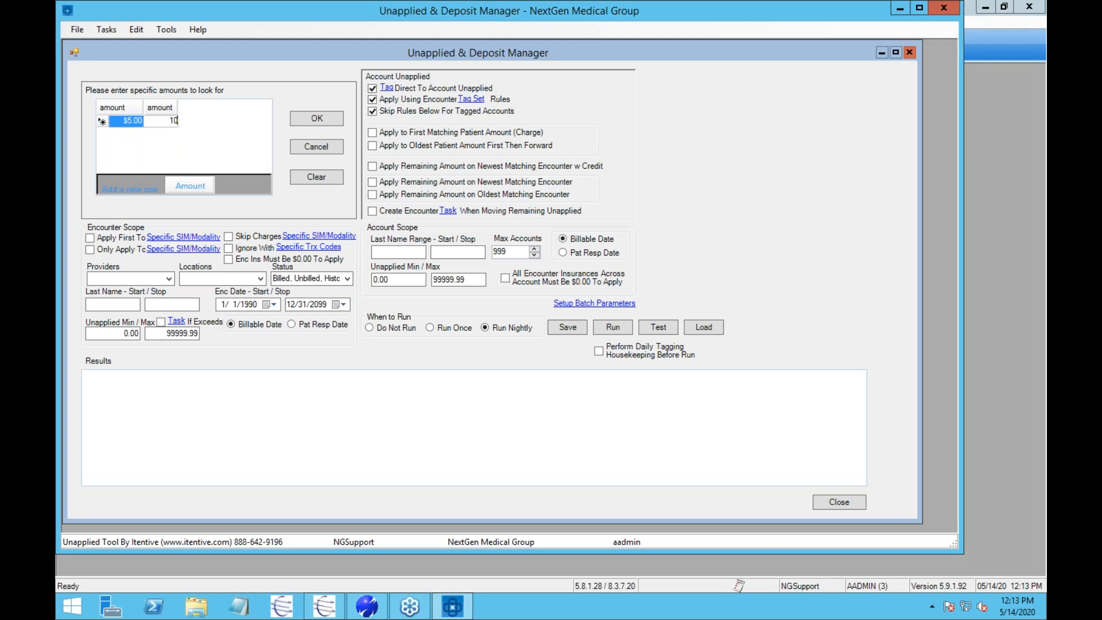
{"action": "key", "text": "Return"}
{"action": "type", "text": "30"}
{"action": "left_click", "coordinate": [162, 130]}
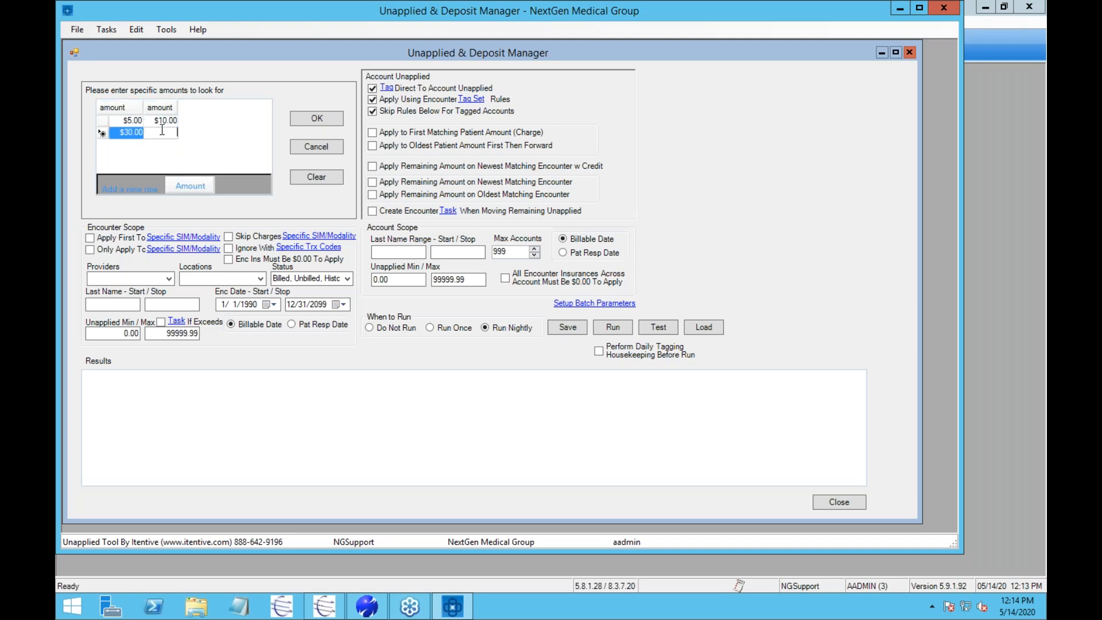
{"action": "type", "text": "20"}
{"action": "left_click", "coordinate": [309, 119]}
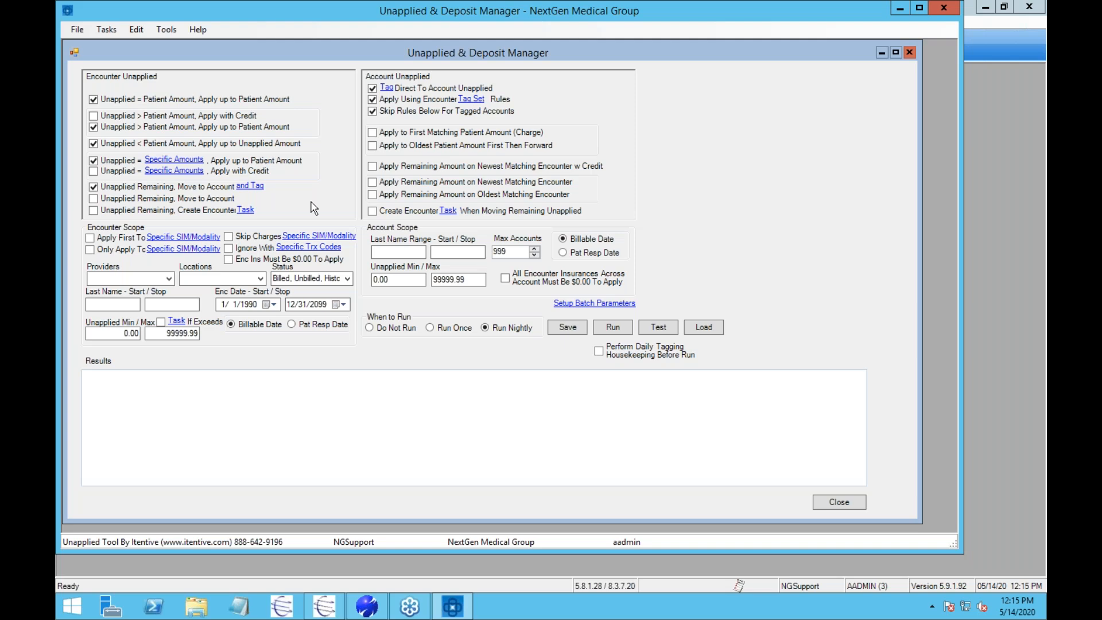
- Examine the Demo tag set's tagging and application rules in Tag Set Maintenance, including transaction codes and SIM values, and close it
{"action": "left_click", "coordinate": [111, 32]}
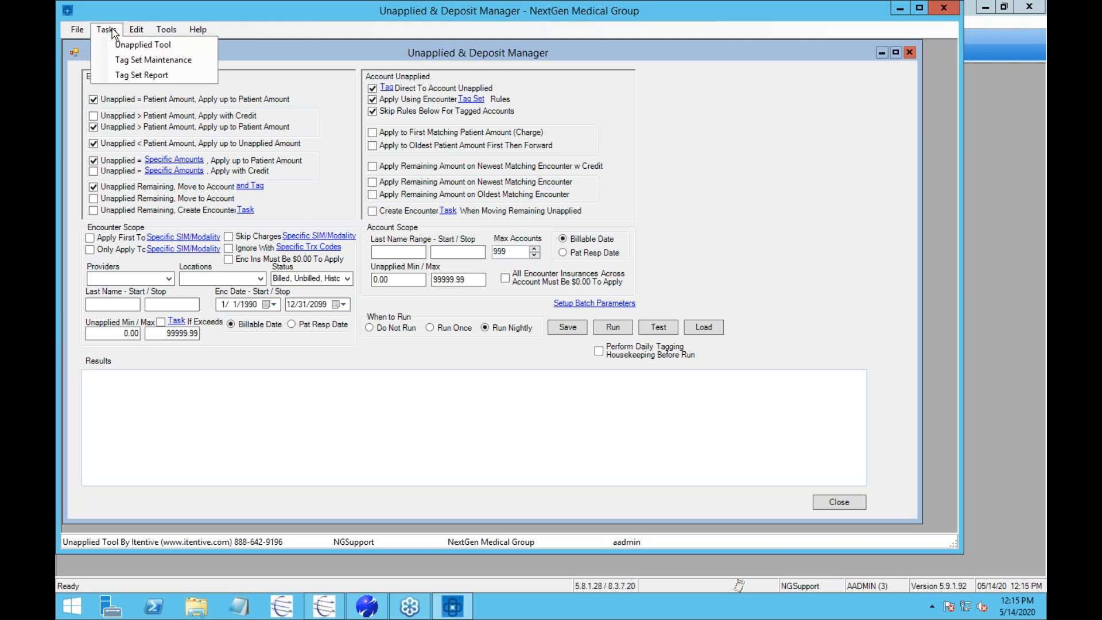
{"action": "left_click", "coordinate": [127, 58]}
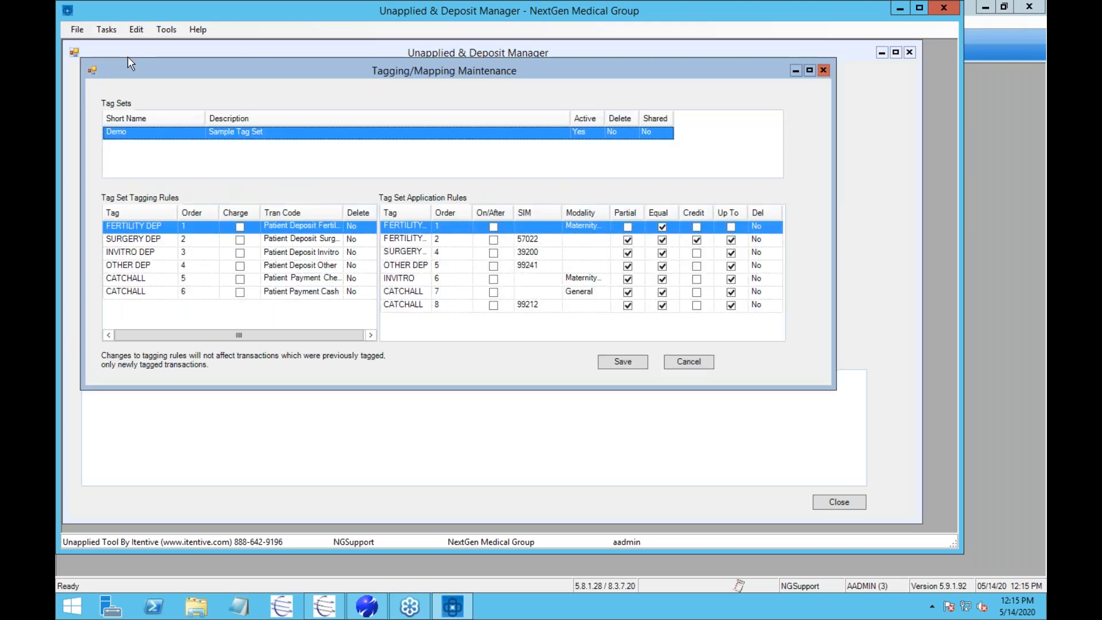
{"action": "left_click", "coordinate": [291, 228]}
{"action": "left_click", "coordinate": [553, 244]}
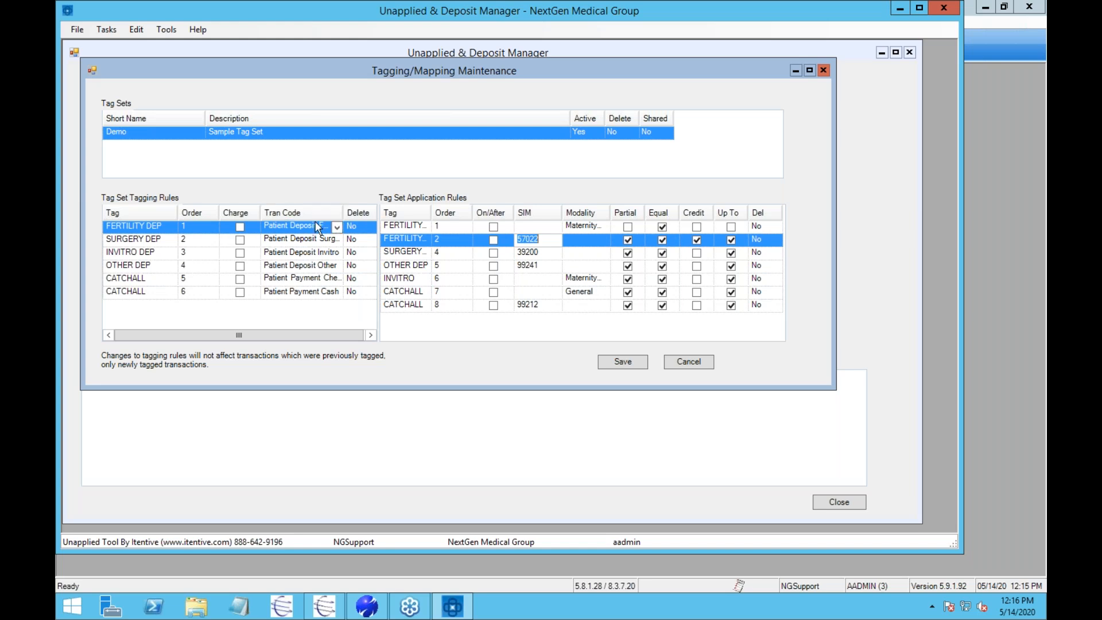
{"action": "left_click", "coordinate": [542, 237]}
{"action": "double_click", "coordinate": [542, 237]}
{"action": "left_click", "coordinate": [357, 228]}
{"action": "left_click", "coordinate": [291, 227]}
{"action": "left_click", "coordinate": [290, 223]}
{"action": "left_click", "coordinate": [822, 70]}
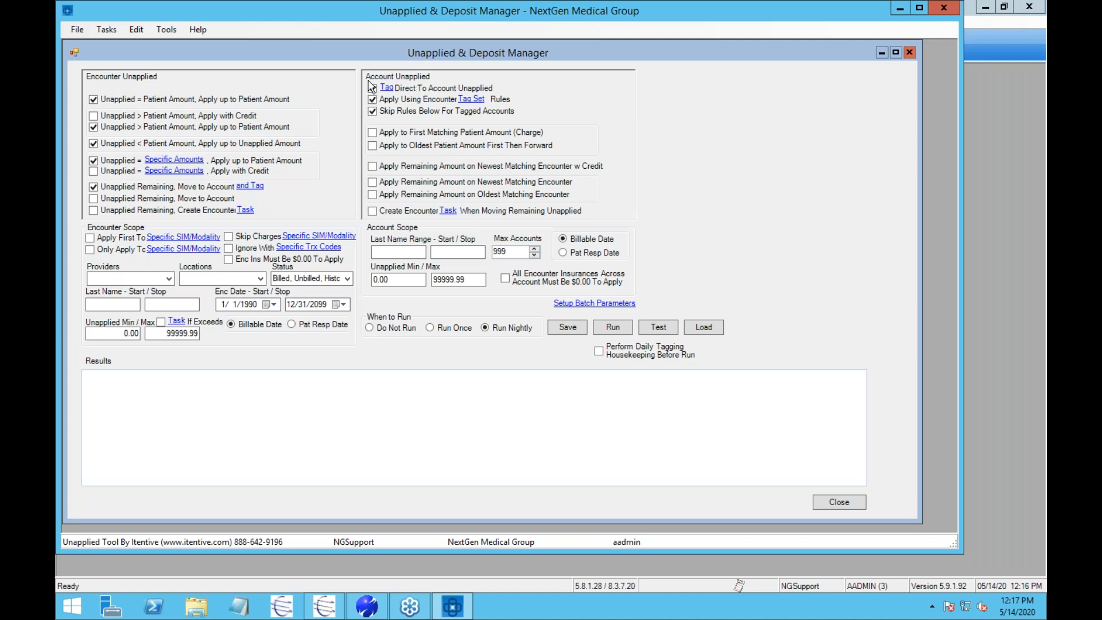
- Look through the encounter and account scope filters, including providers, locations, last-name range and unapplied minimum and maximum
{"action": "left_click", "coordinate": [372, 111]}
{"action": "left_click", "coordinate": [372, 112]}
{"action": "left_click", "coordinate": [169, 279]}
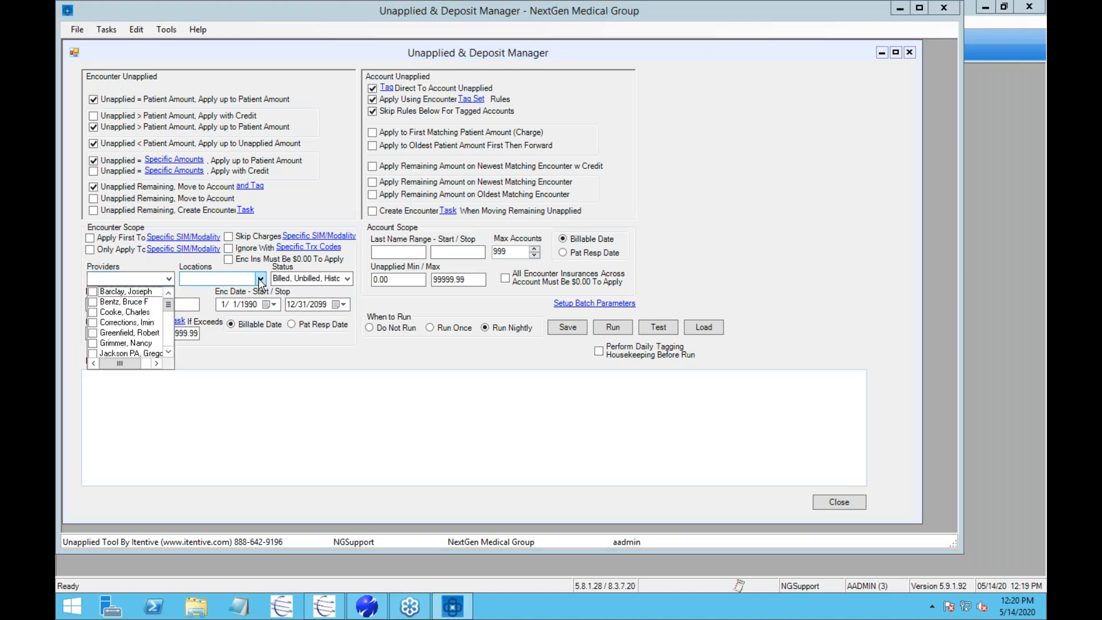
{"action": "left_click", "coordinate": [260, 279]}
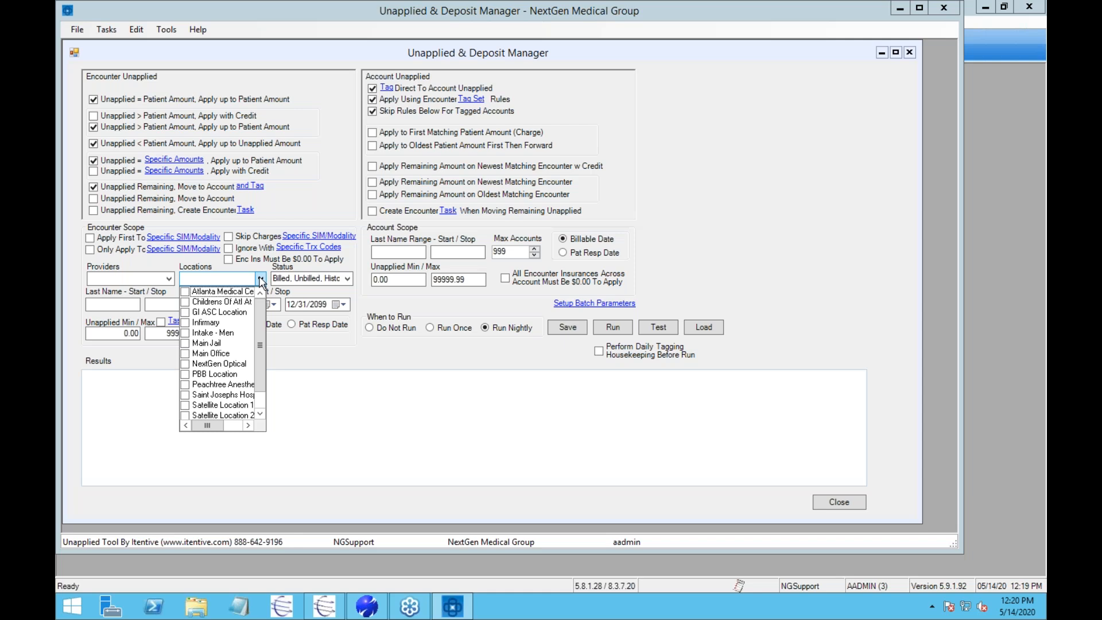
{"action": "left_click", "coordinate": [334, 292]}
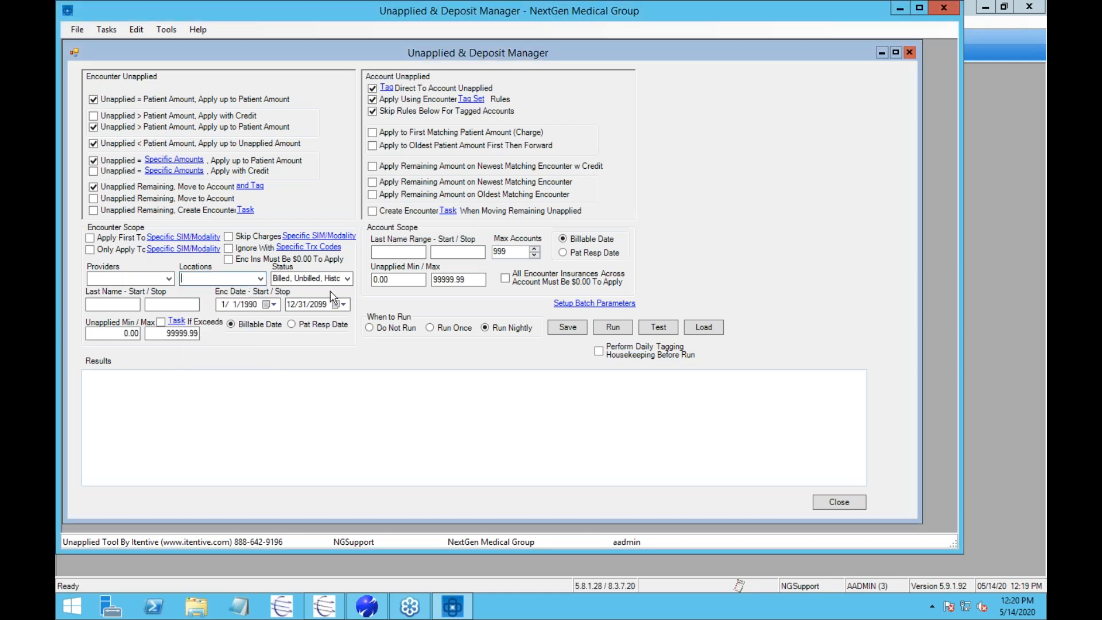
{"action": "left_click", "coordinate": [129, 305]}
{"action": "left_click", "coordinate": [186, 305]}
{"action": "left_click", "coordinate": [124, 334]}
{"action": "key", "text": "shift+End"}
{"action": "key", "text": "Tab"}
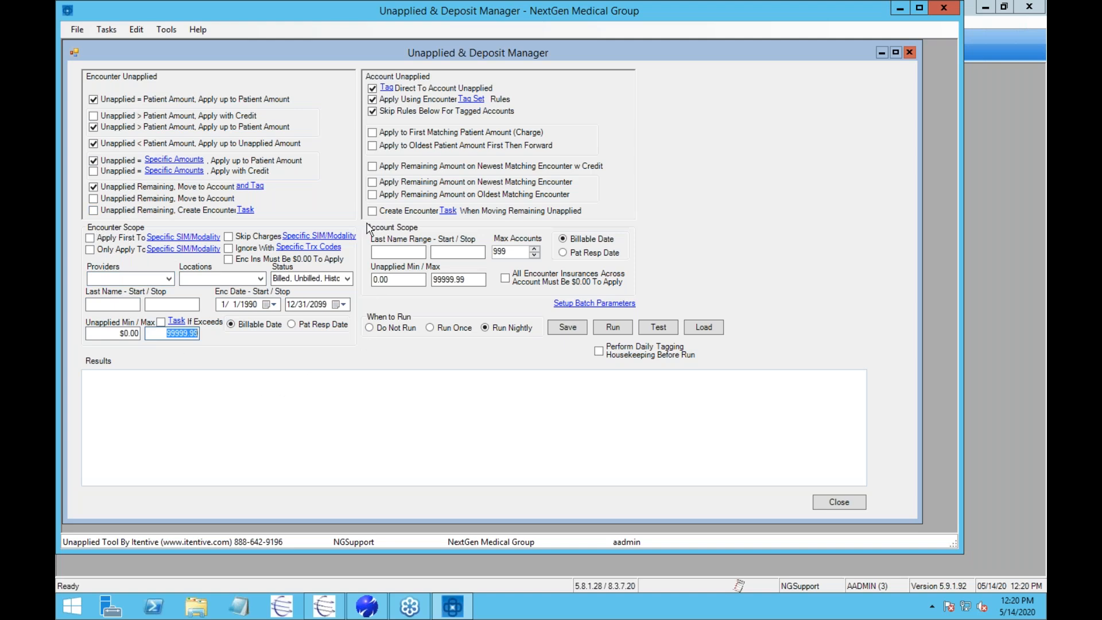
{"action": "left_click", "coordinate": [396, 251]}
{"action": "left_click", "coordinate": [475, 280]}
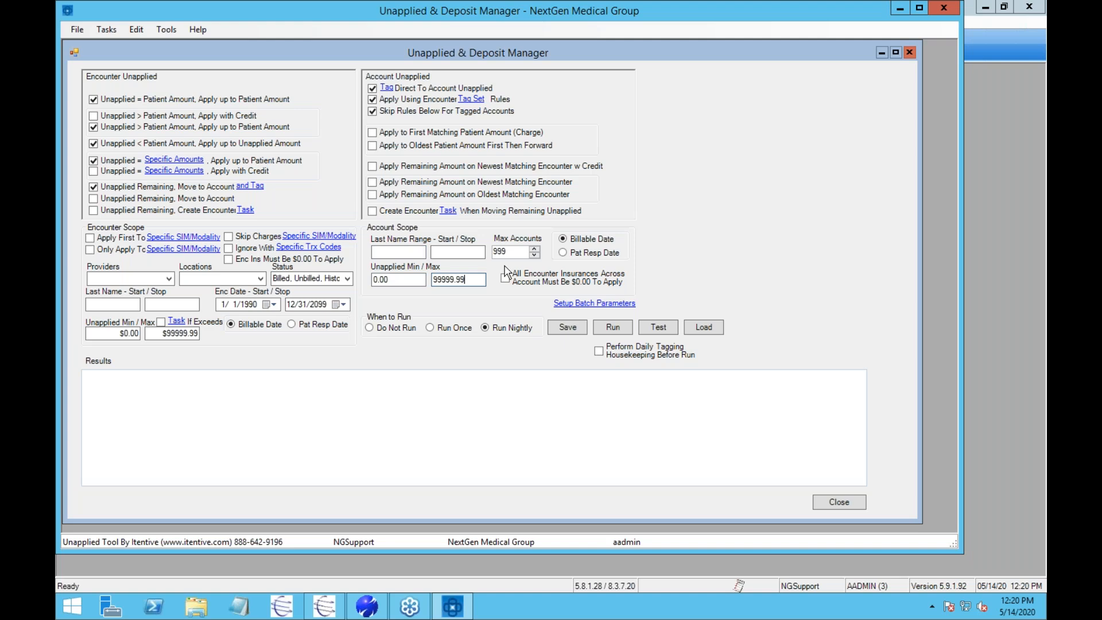
- Try an account last-name range from "a" to "bx", and clear both fields
{"action": "left_click", "coordinate": [414, 251]}
{"action": "left_click", "coordinate": [455, 252]}
{"action": "type", "text": "a"}
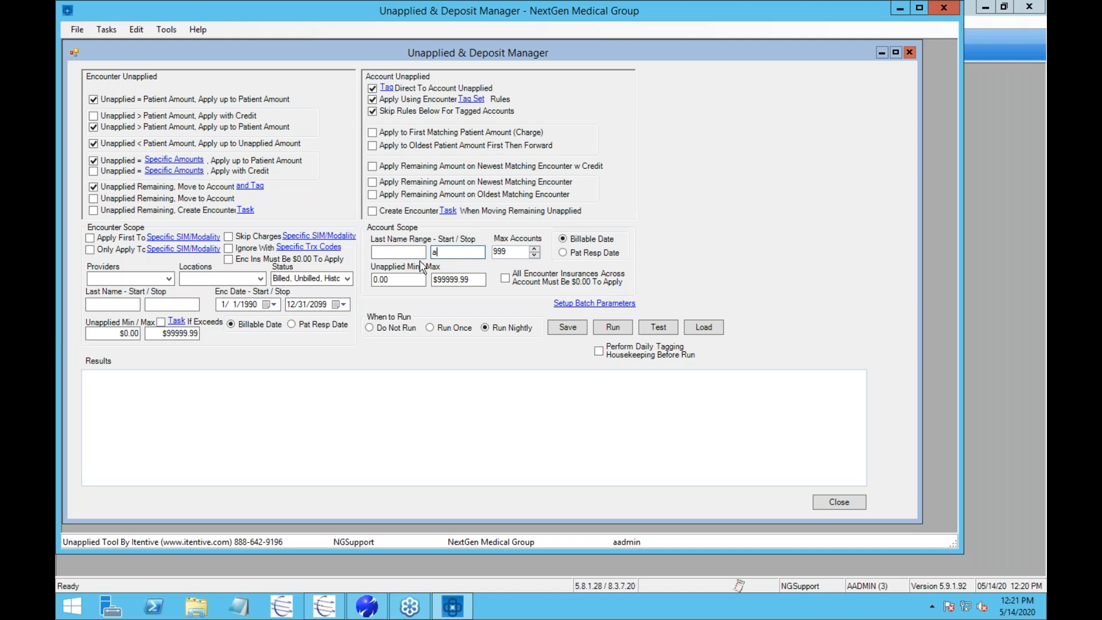
{"action": "left_click", "coordinate": [422, 252]}
{"action": "type", "text": "a"}
{"action": "double_click", "coordinate": [434, 253]}
{"action": "type", "text": "bx"}
{"action": "key", "text": "BackSpace"}
{"action": "key", "text": "BackSpace"}
{"action": "key", "text": "shift+Tab"}
{"action": "key", "text": "BackSpace"}
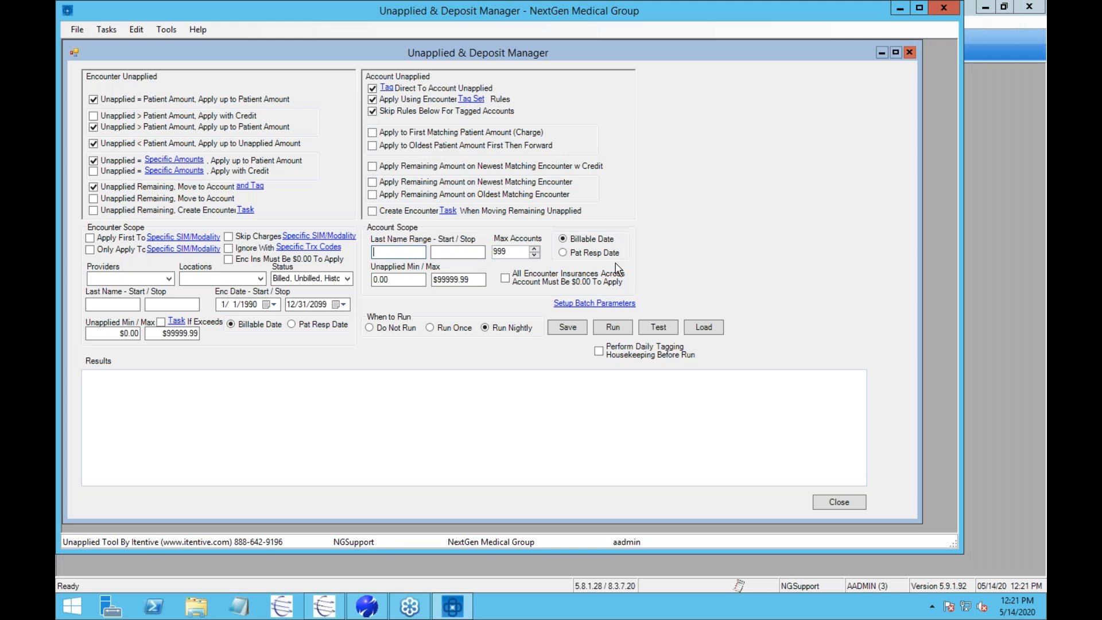
- Review the encounter and account unapplied batch descriptions in the batch parameters and accept them
{"action": "left_click", "coordinate": [592, 304]}
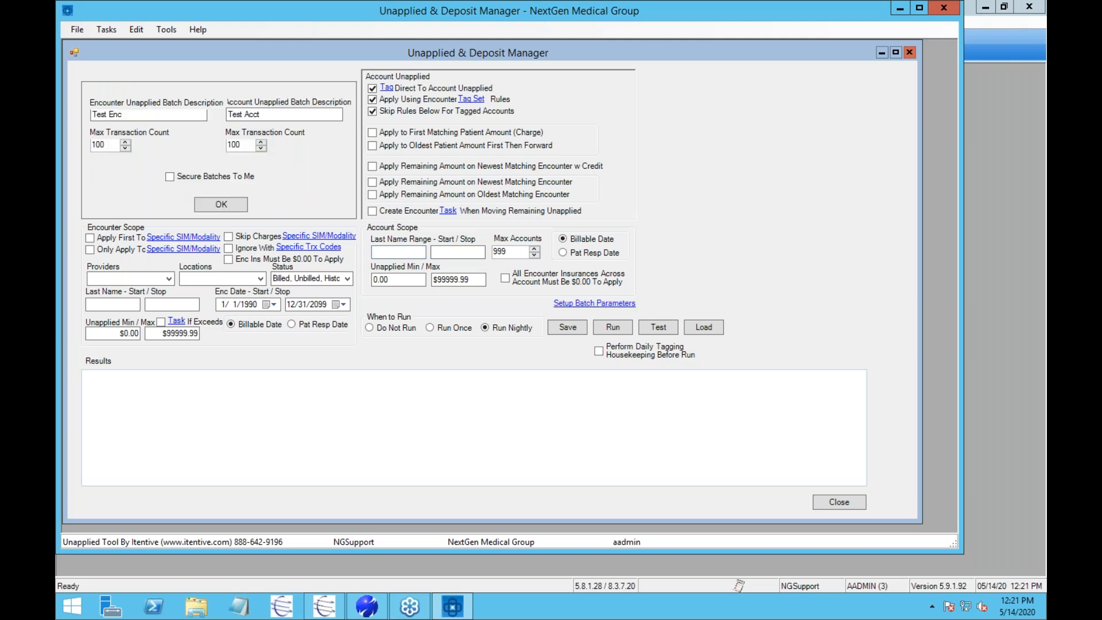
{"action": "left_click_drag", "start_coordinate": [156, 114], "coordinate": [73, 113]}
{"action": "left_click_drag", "start_coordinate": [299, 114], "coordinate": [169, 114]}
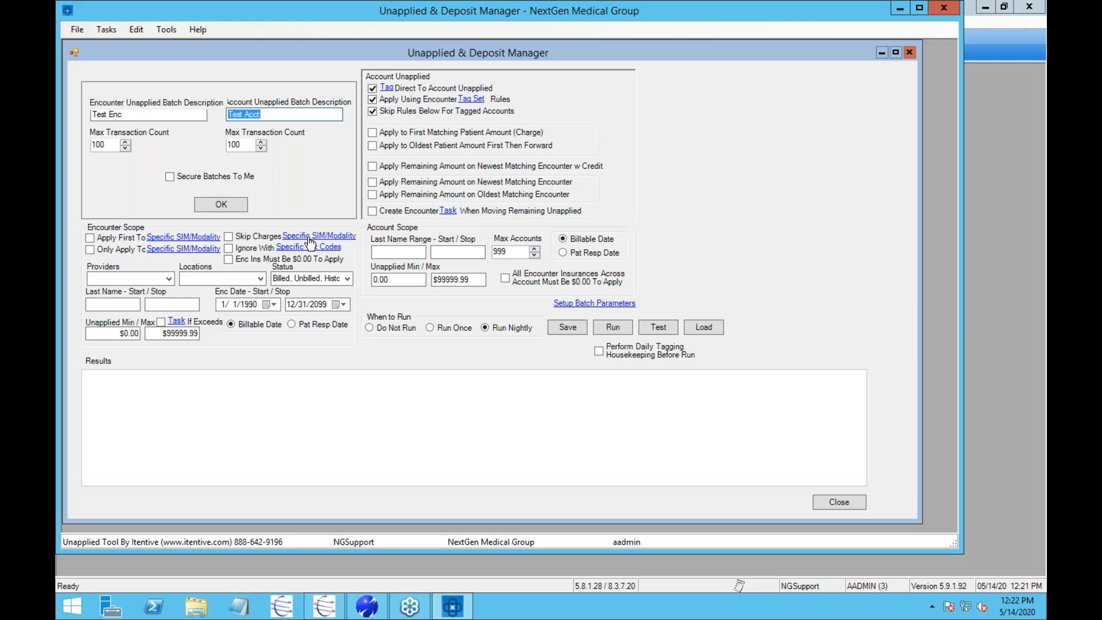
{"action": "left_click", "coordinate": [208, 205]}
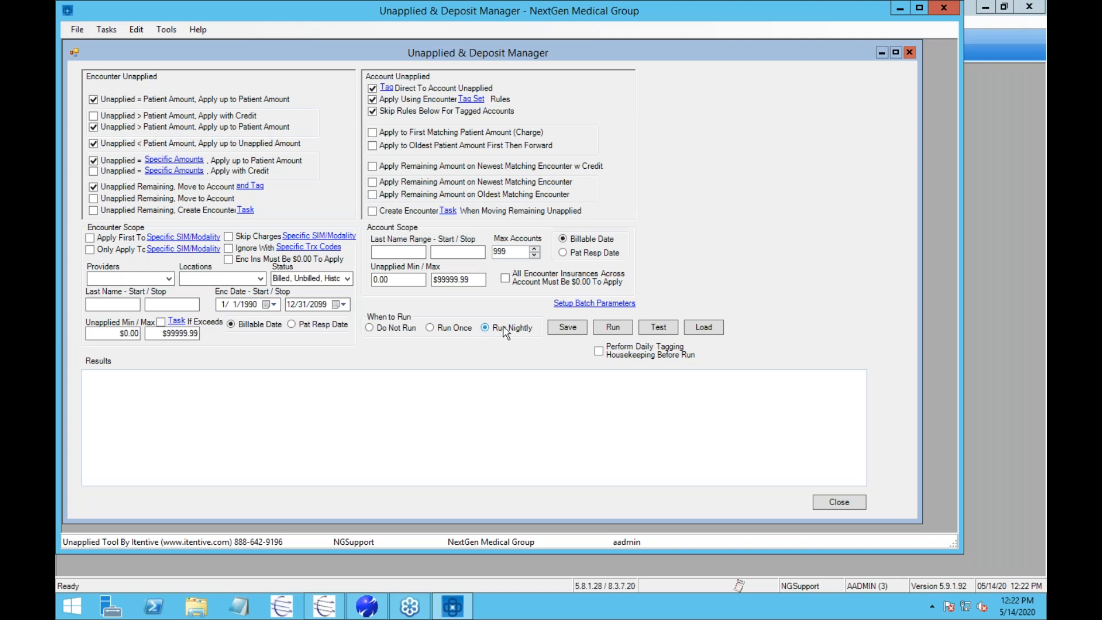
- Save the nightly-run parameters and run the processing with daily tagging housekeeping performed before the run
{"action": "left_click", "coordinate": [565, 328]}
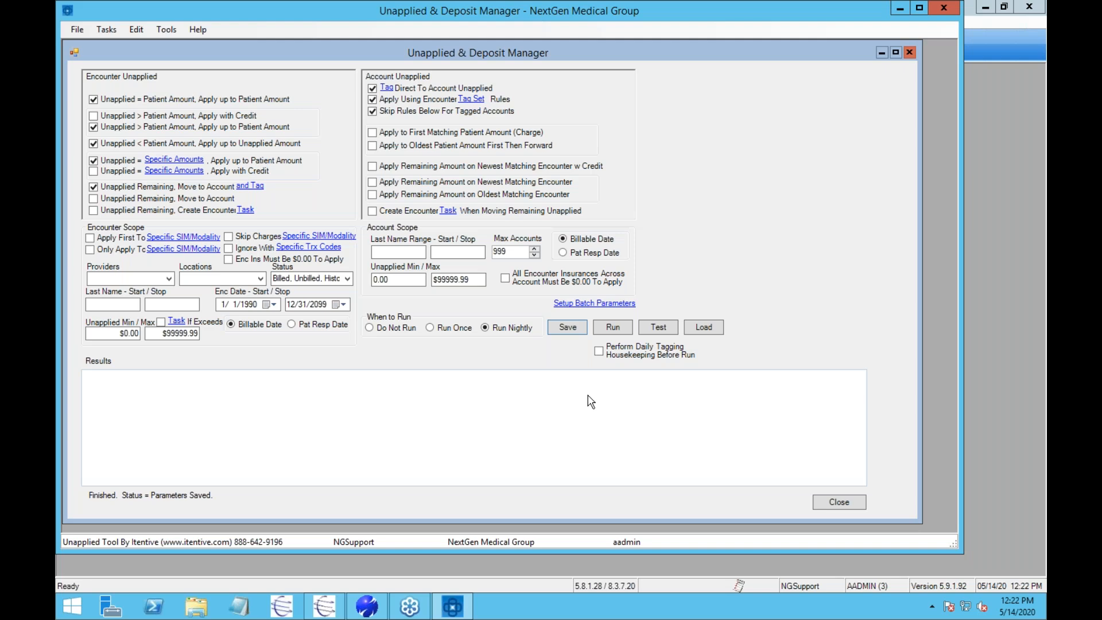
{"action": "left_click", "coordinate": [599, 351]}
{"action": "left_click", "coordinate": [611, 328]}
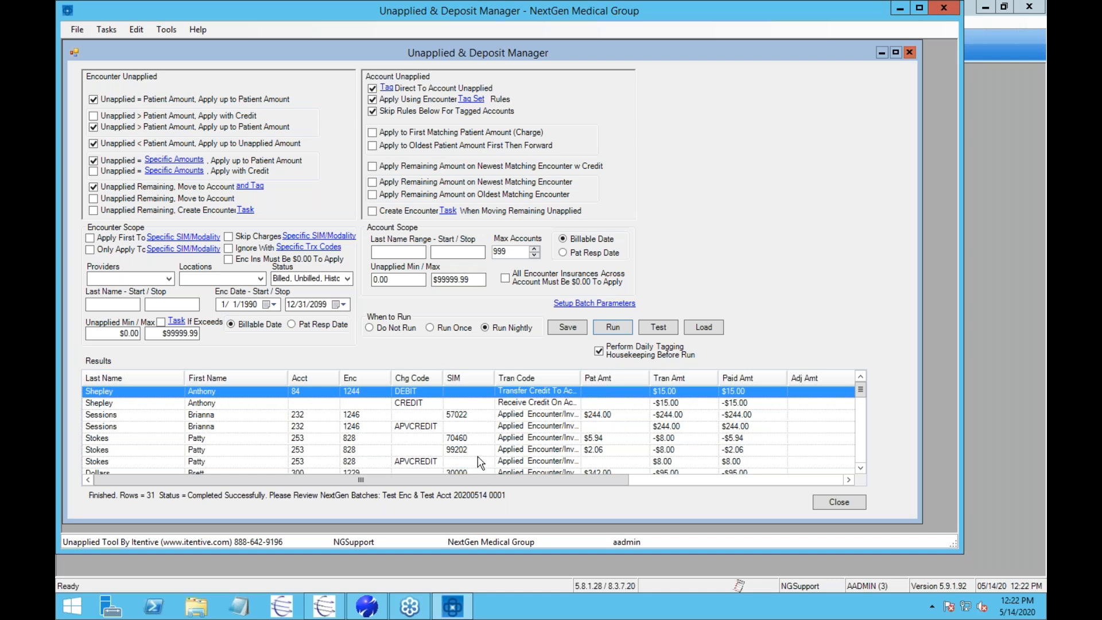
- Inspect the first few transaction rows in the run results, from the second row to the fifth
{"action": "left_click", "coordinate": [208, 404]}
{"action": "left_click", "coordinate": [208, 415]}
{"action": "left_click", "coordinate": [209, 427]}
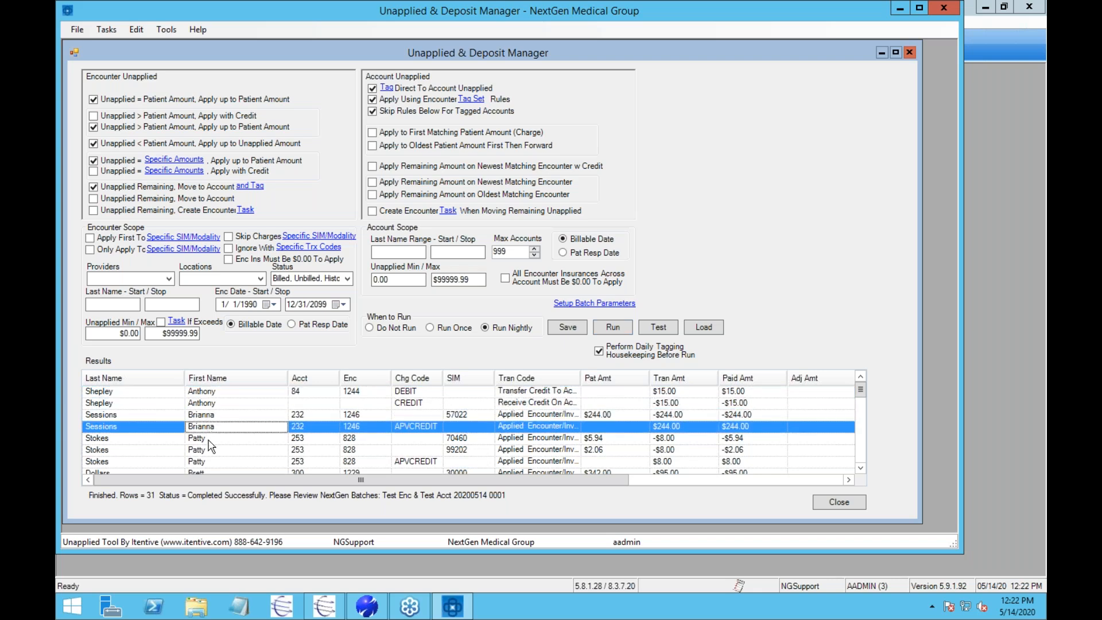
{"action": "left_click", "coordinate": [209, 440]}
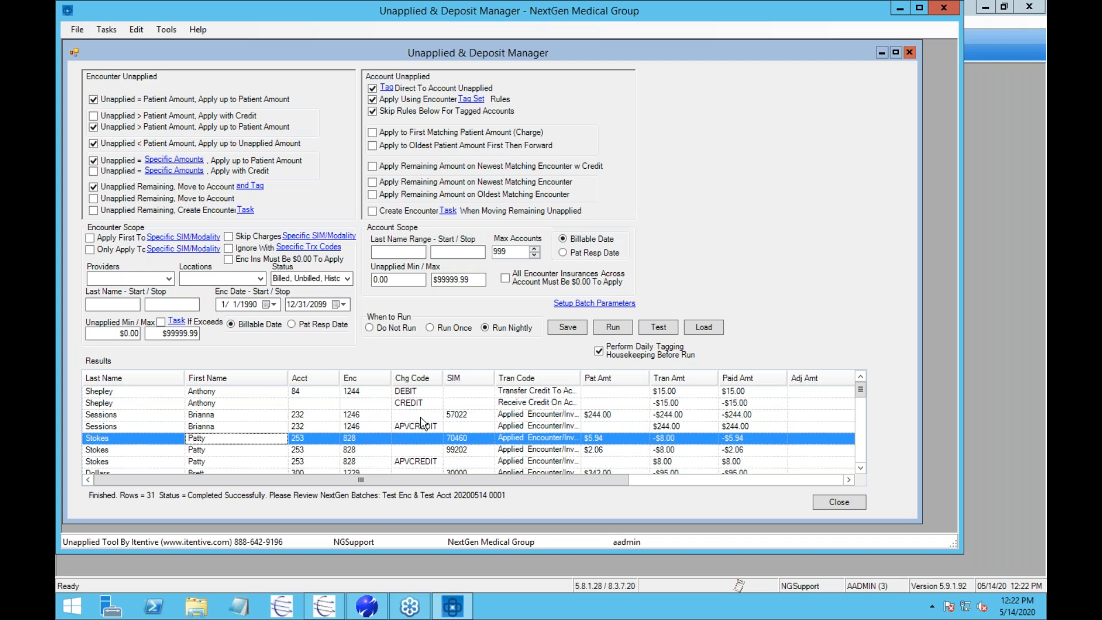
- Switch to the main NextGen window and open the 05/14/2020 Test Enc batch from Batch Posting
{"action": "left_click", "coordinate": [859, 508]}
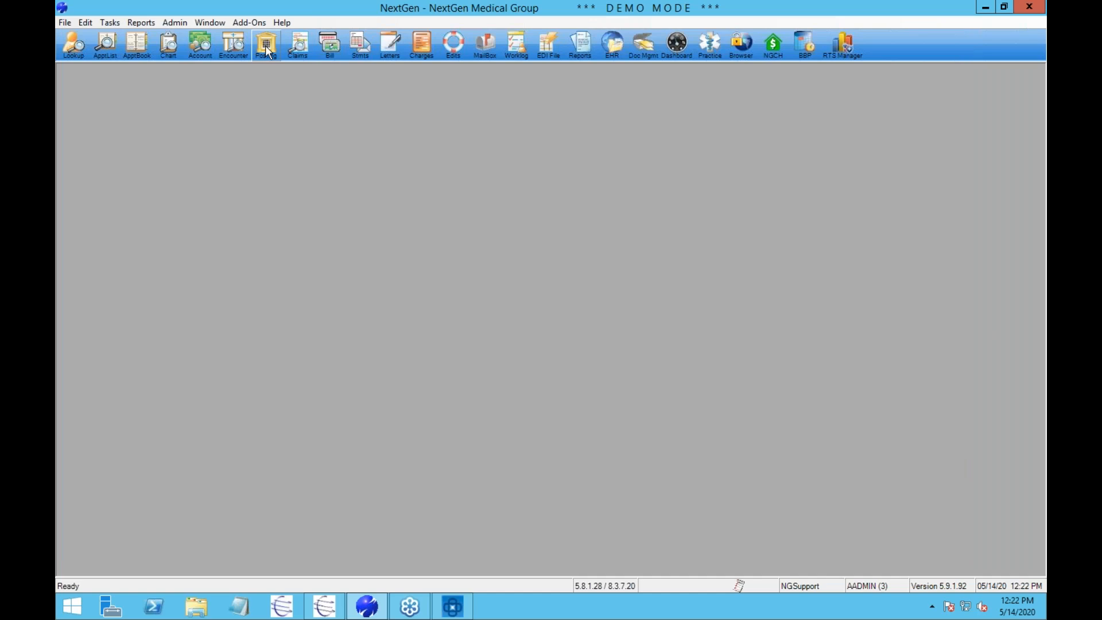
{"action": "left_click", "coordinate": [257, 50]}
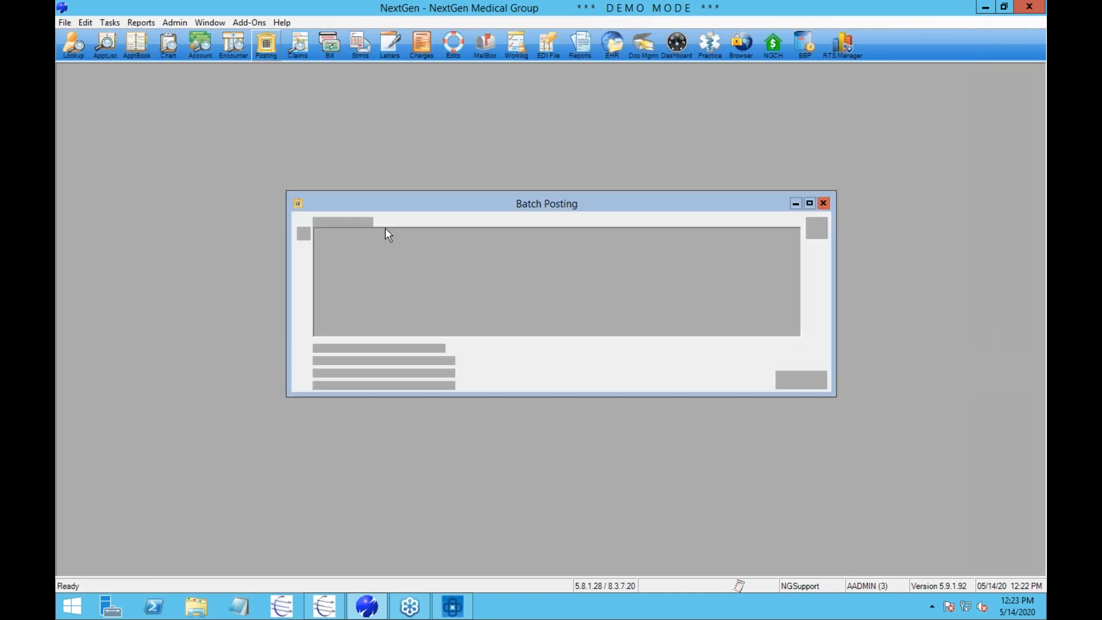
{"action": "left_click", "coordinate": [461, 259]}
{"action": "left_click", "coordinate": [455, 249]}
{"action": "right_click", "coordinate": [454, 249]}
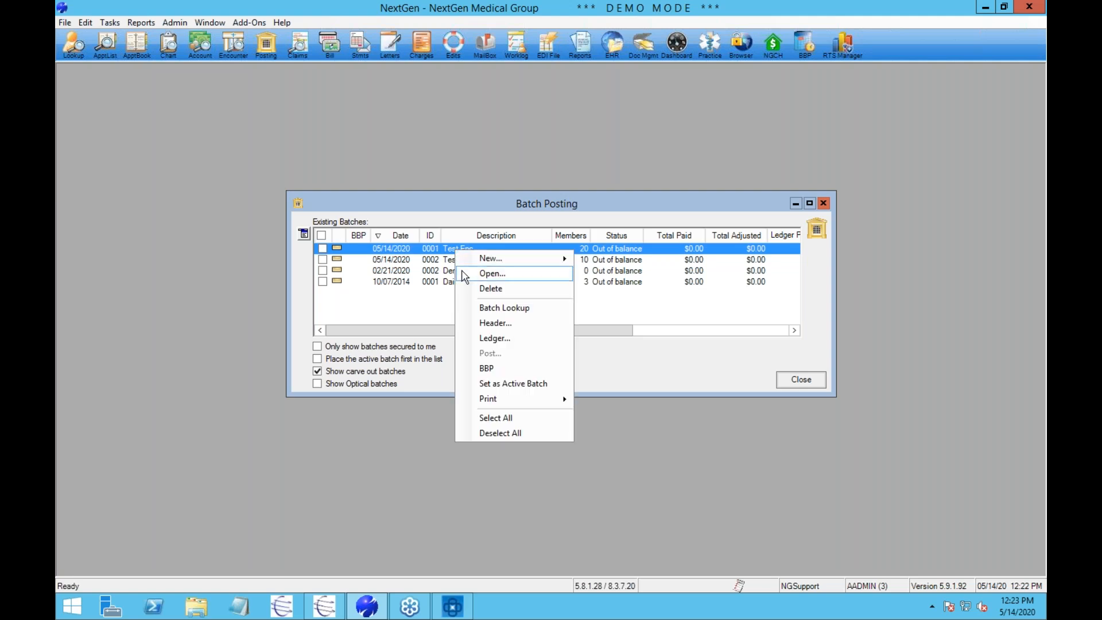
{"action": "left_click", "coordinate": [464, 274]}
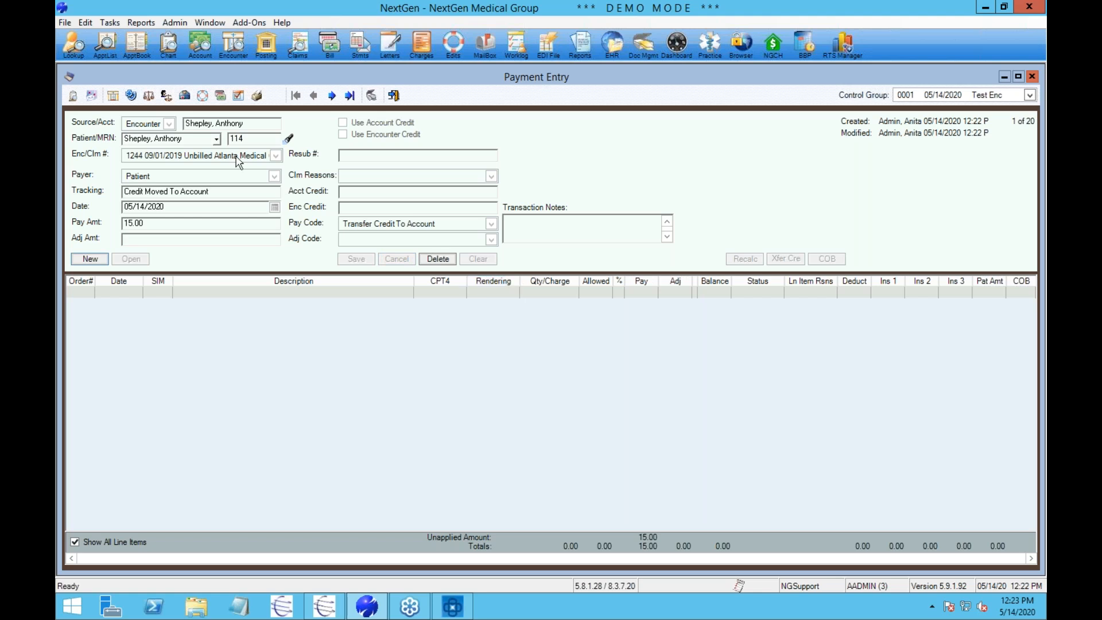
- Page forward to the third payment entry of the Test Enc batch, and close the entry and batch windows
{"action": "left_click", "coordinate": [332, 96]}
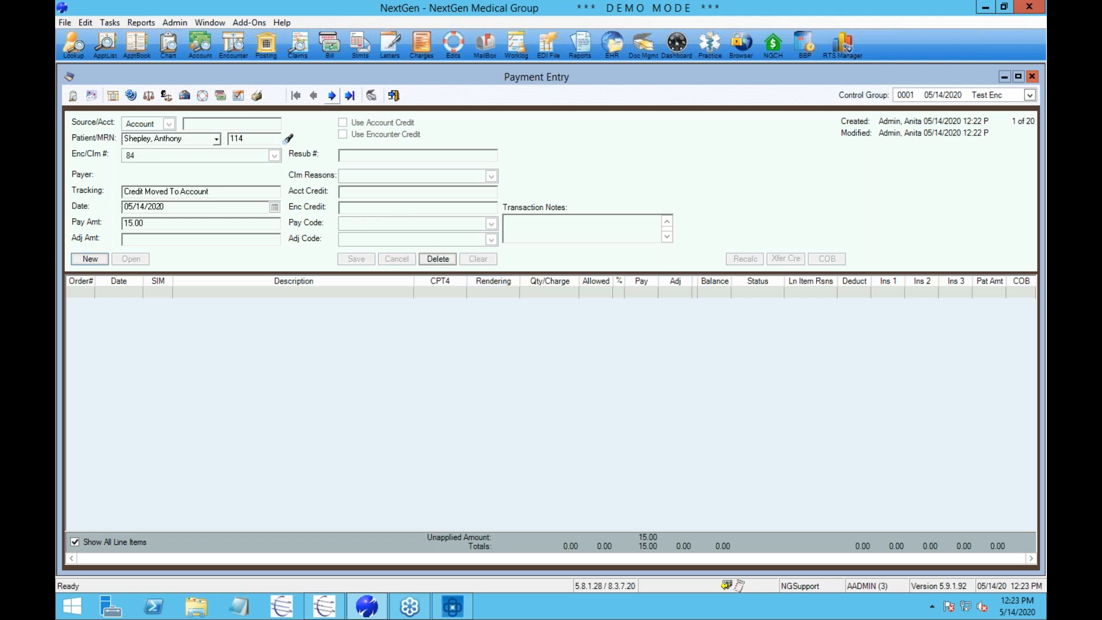
{"action": "left_click", "coordinate": [331, 96]}
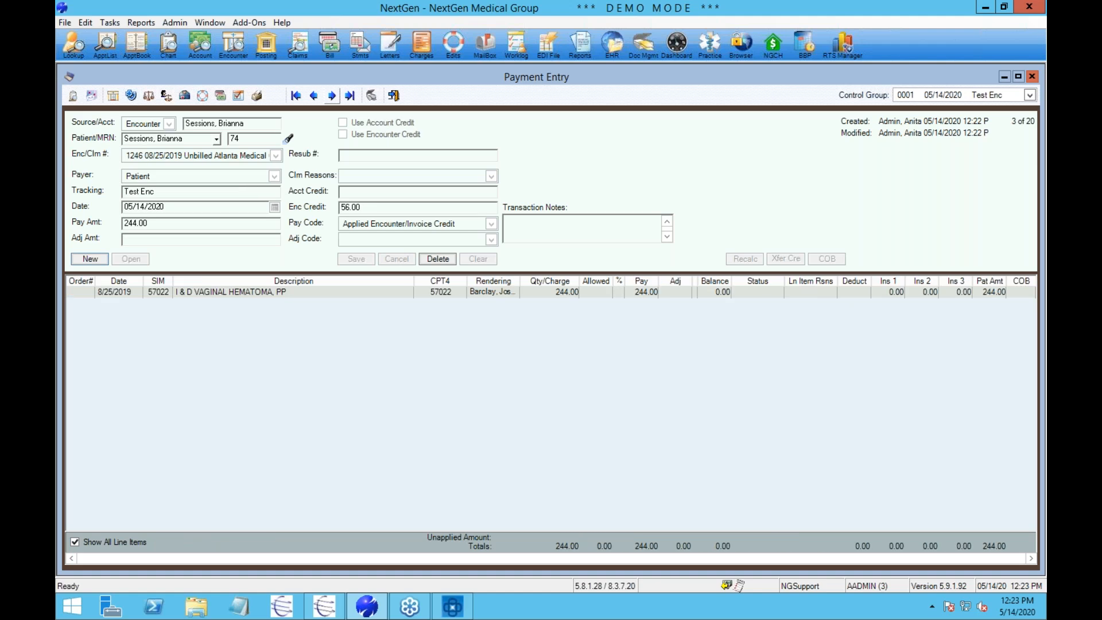
{"action": "double_click", "coordinate": [72, 78]}
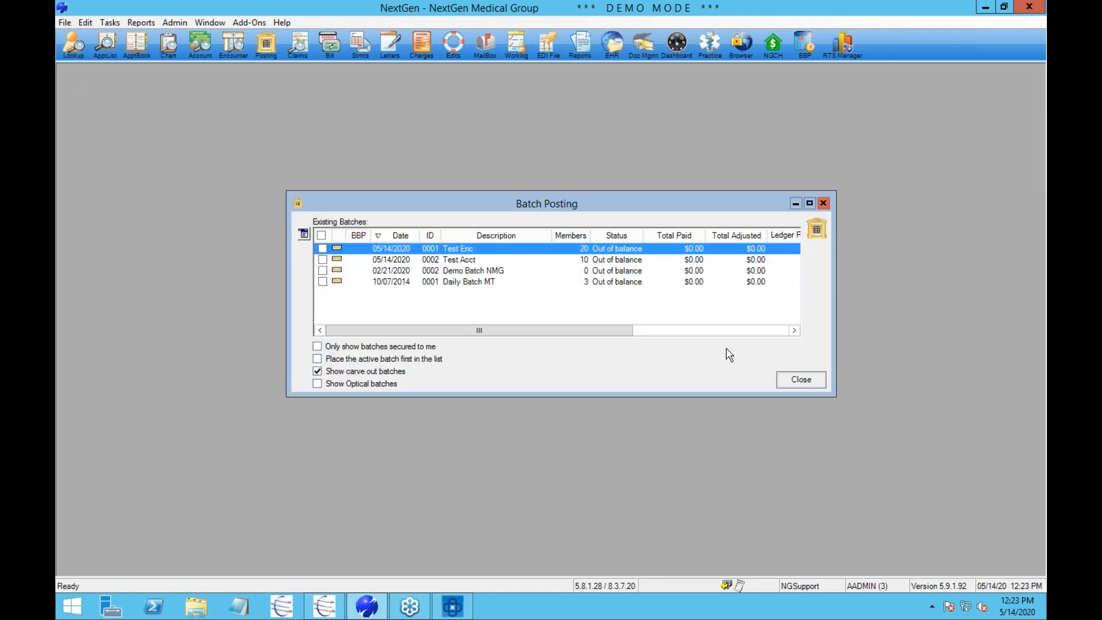
{"action": "left_click", "coordinate": [801, 379]}
- Close the Unapplied & Deposit Manager and open the BillingManager add-on
{"action": "left_click", "coordinate": [452, 606]}
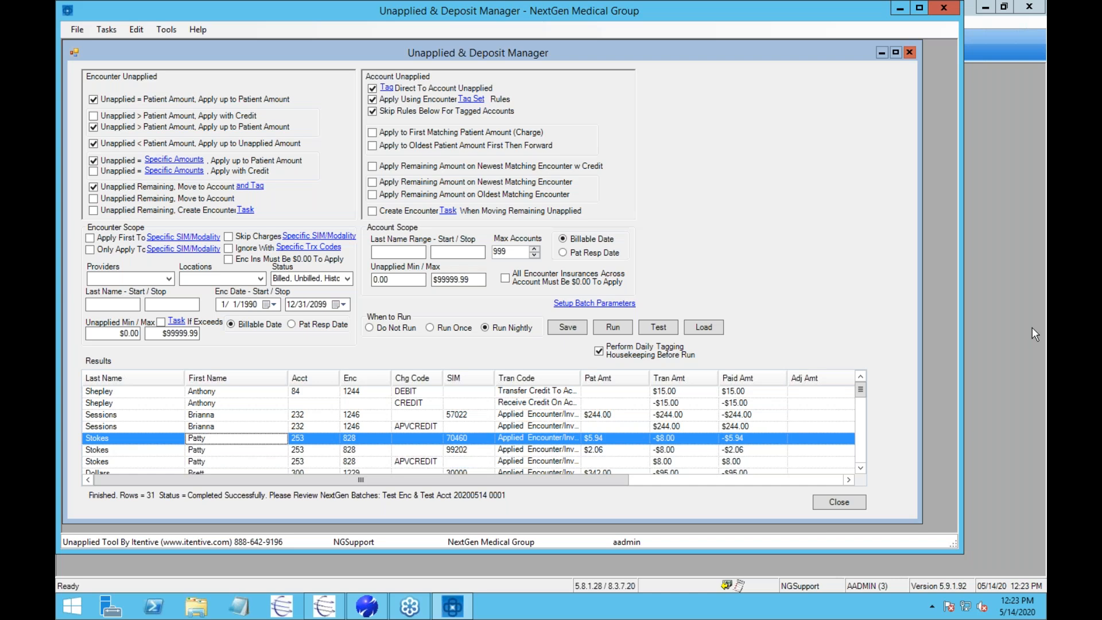
{"action": "left_click", "coordinate": [942, 8]}
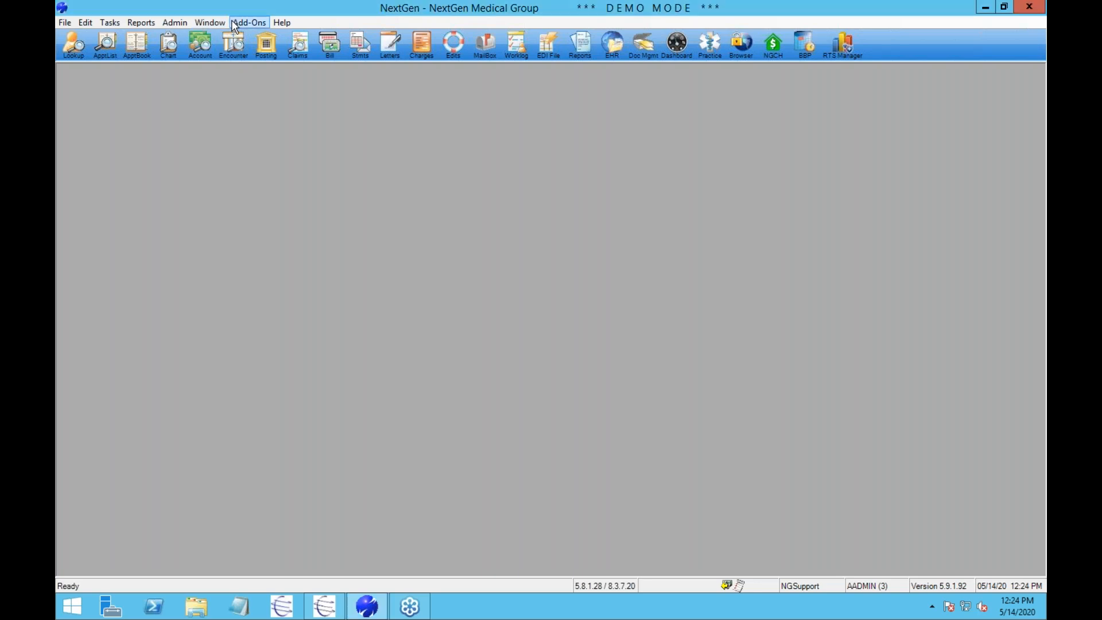
{"action": "left_click", "coordinate": [255, 22]}
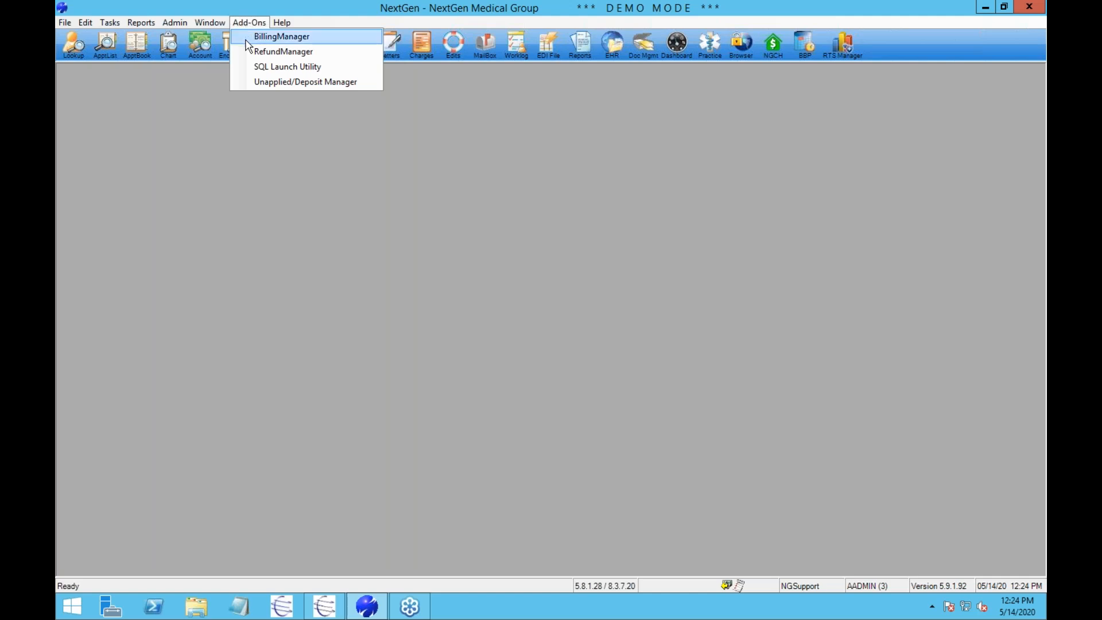
{"action": "left_click", "coordinate": [248, 37]}
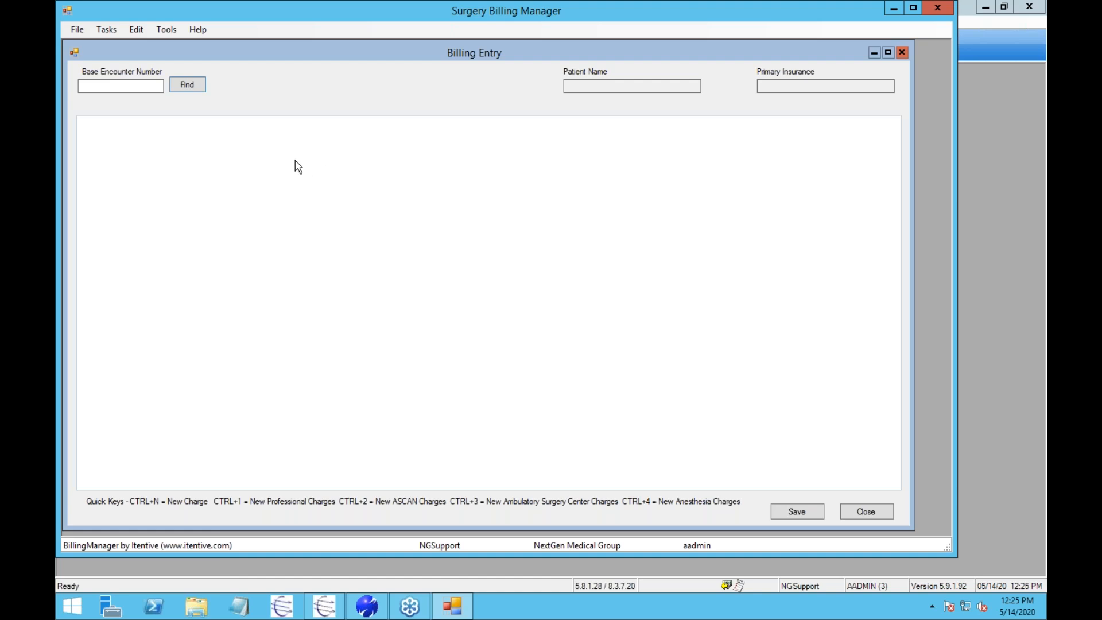
- Open Group Maintenance and widen its window to show the rendering and referring columns
{"action": "left_click", "coordinate": [107, 29]}
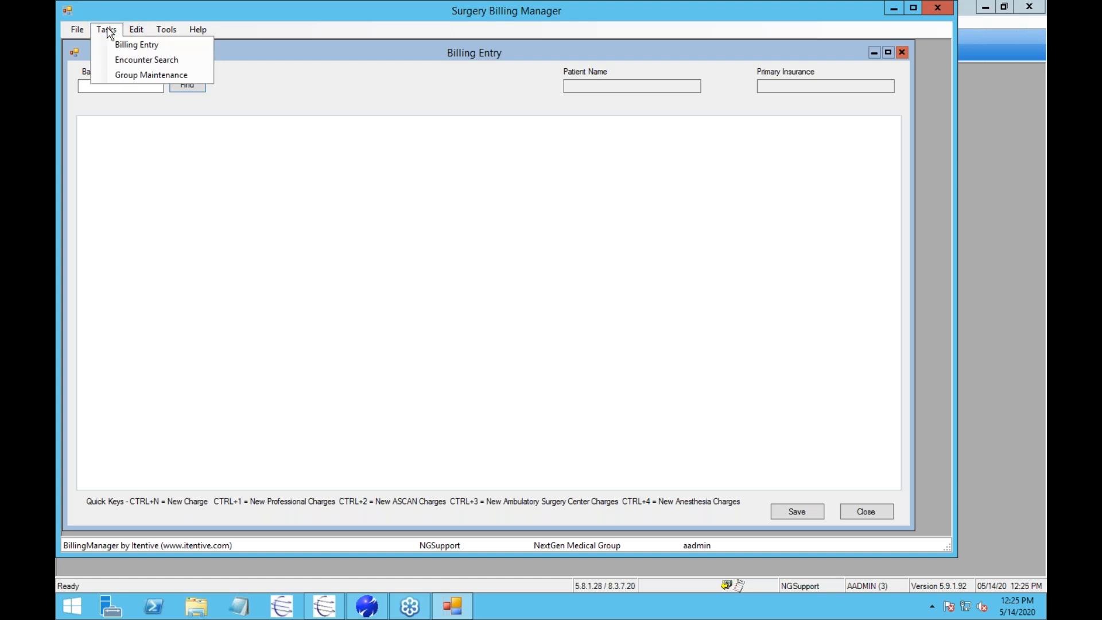
{"action": "left_click", "coordinate": [136, 76]}
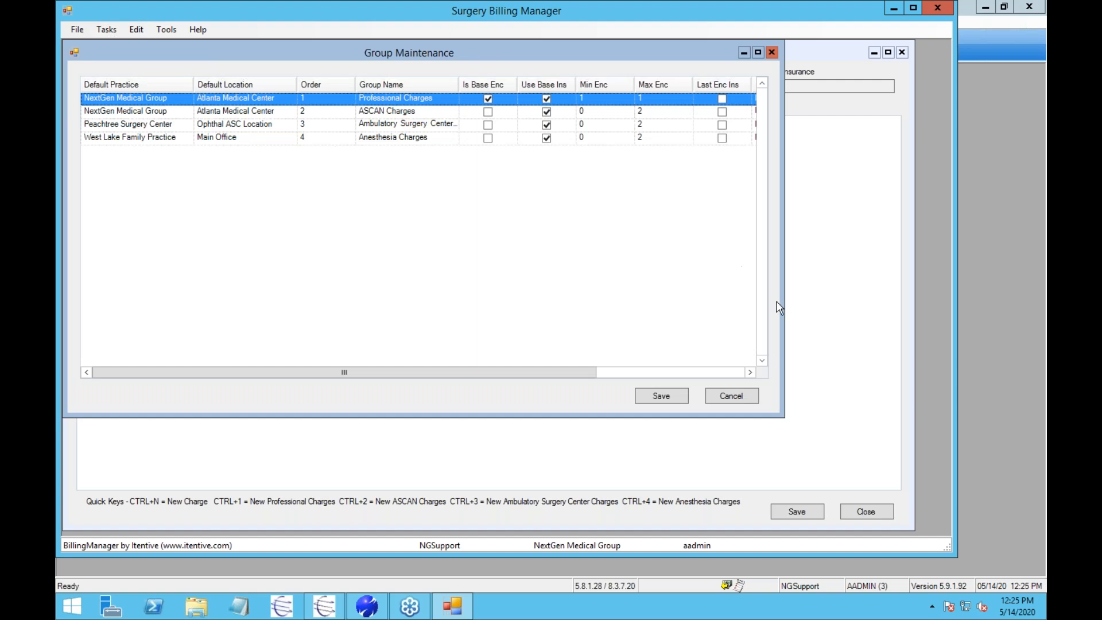
{"action": "left_click_drag", "start_coordinate": [783, 298], "coordinate": [939, 299]}
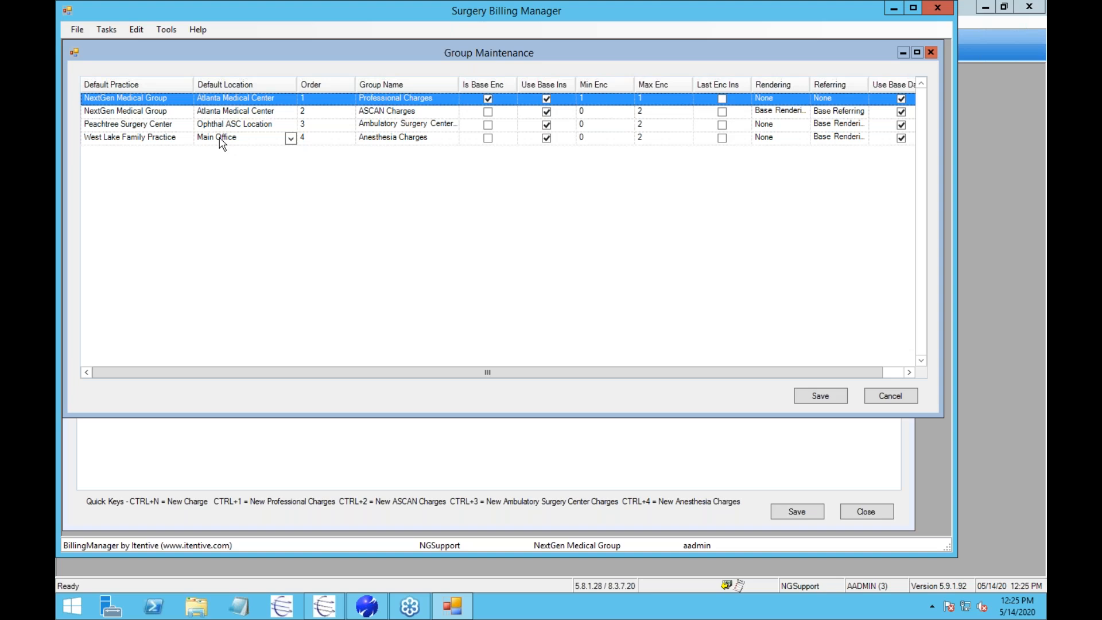
- Examine the four charge groups by group name, from Professional Charges to Anesthesia Charges
{"action": "left_click", "coordinate": [435, 98]}
{"action": "left_click", "coordinate": [434, 111]}
{"action": "left_click", "coordinate": [434, 124]}
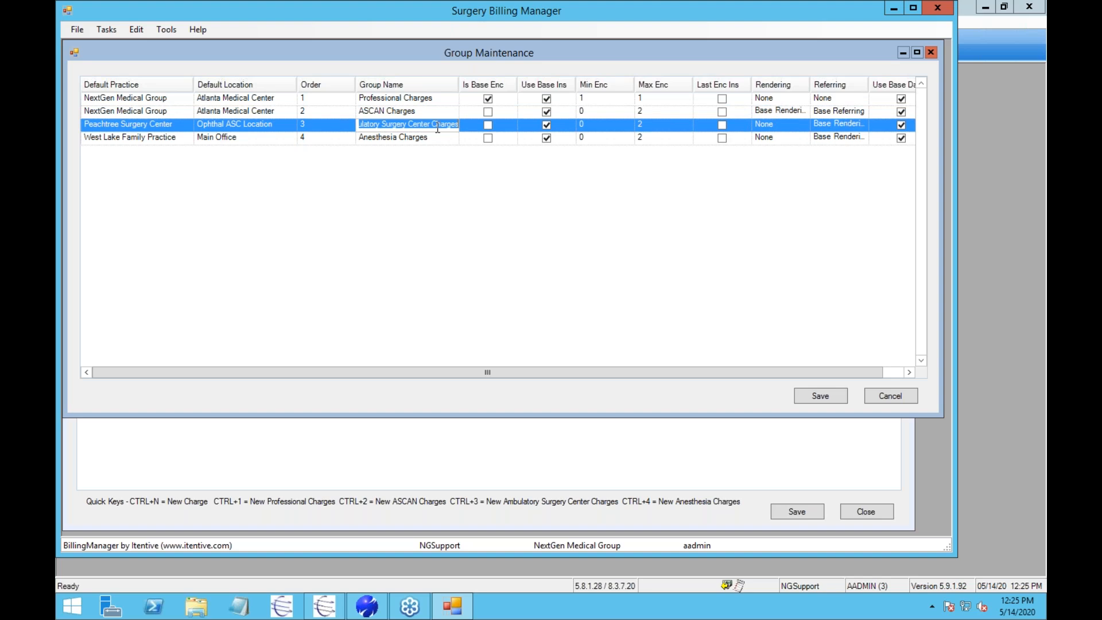
{"action": "left_click", "coordinate": [434, 137]}
{"action": "left_click", "coordinate": [434, 125]}
{"action": "left_click", "coordinate": [434, 138]}
{"action": "left_click", "coordinate": [435, 110]}
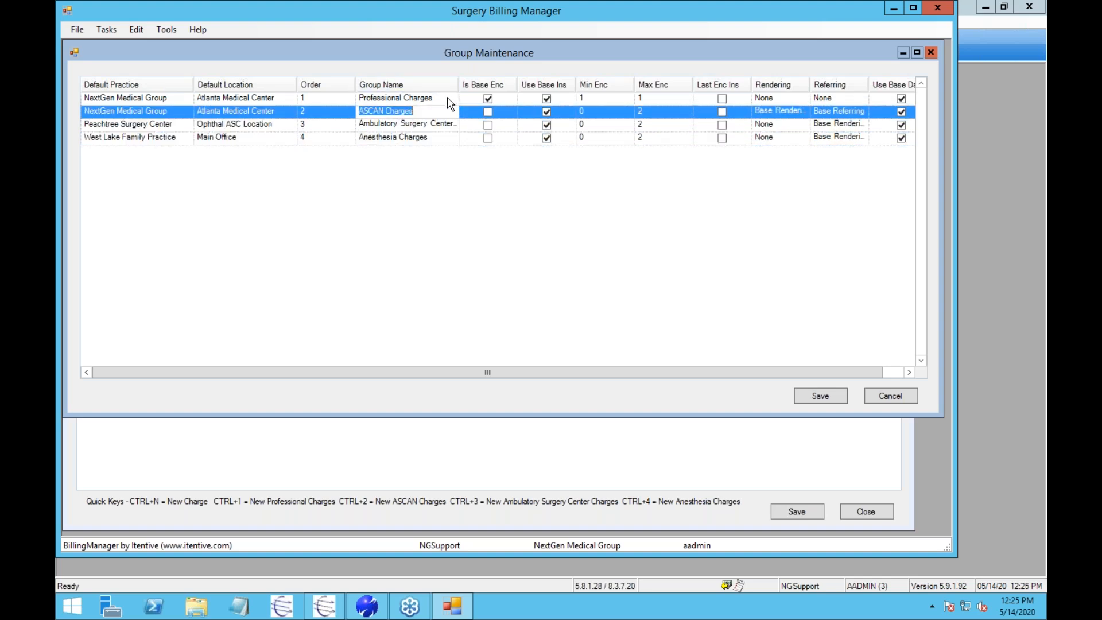
{"action": "left_click", "coordinate": [451, 99]}
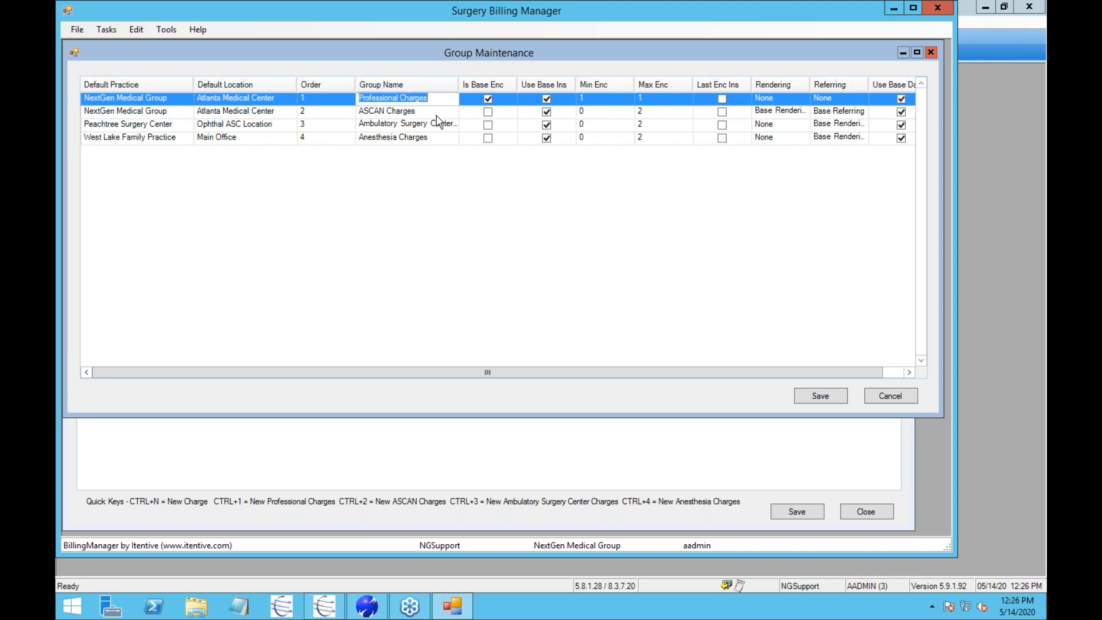
{"action": "left_click", "coordinate": [438, 112]}
{"action": "key", "text": "Down"}
{"action": "key", "text": "Down"}
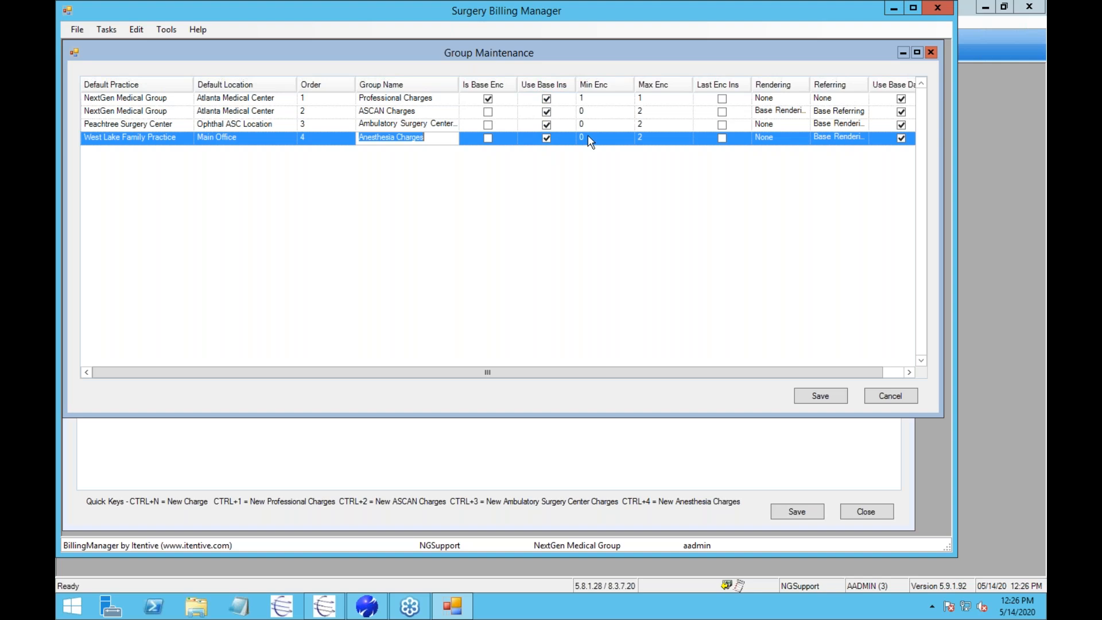
- Examine the minimum and maximum encounter settings of the ASCAN, Ambulatory Surgery Center and Anesthesia groups
{"action": "left_click", "coordinate": [590, 111]}
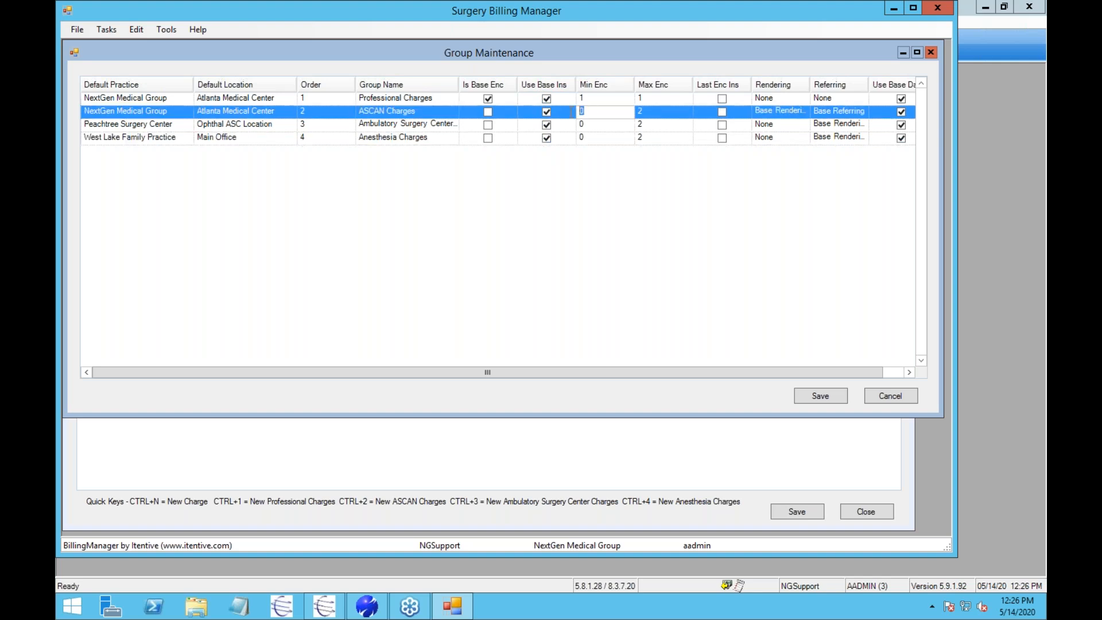
{"action": "left_click", "coordinate": [649, 111]}
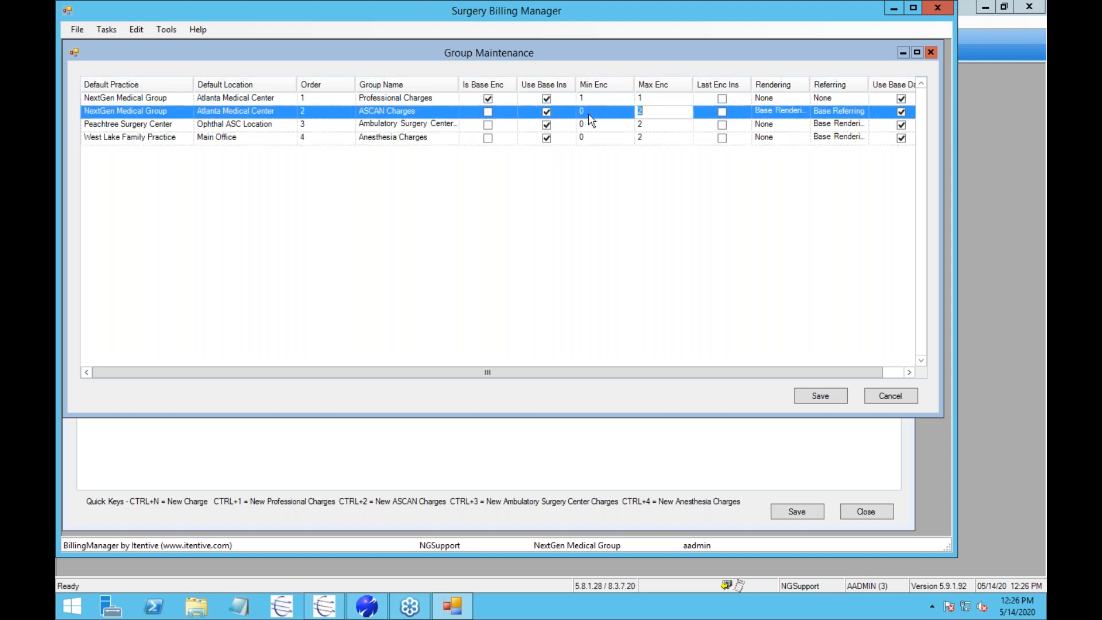
{"action": "key", "text": "Down"}
{"action": "key", "text": "Down"}
{"action": "key", "text": "Up"}
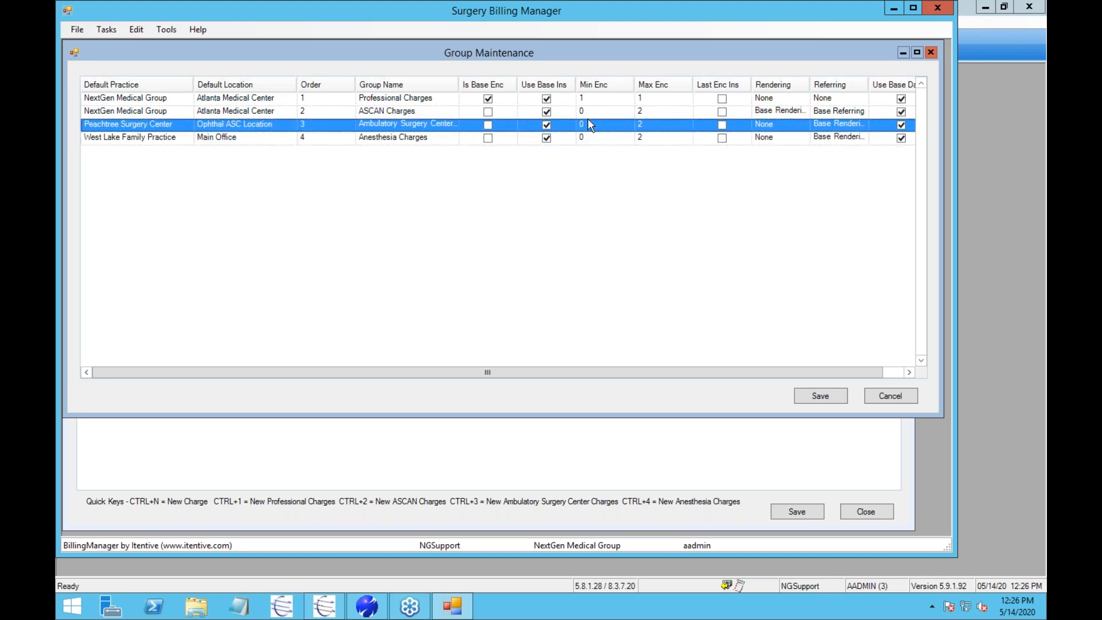
- Set both the minimum and maximum encounters of the ASCAN Charges group to 1
{"action": "left_click", "coordinate": [587, 112]}
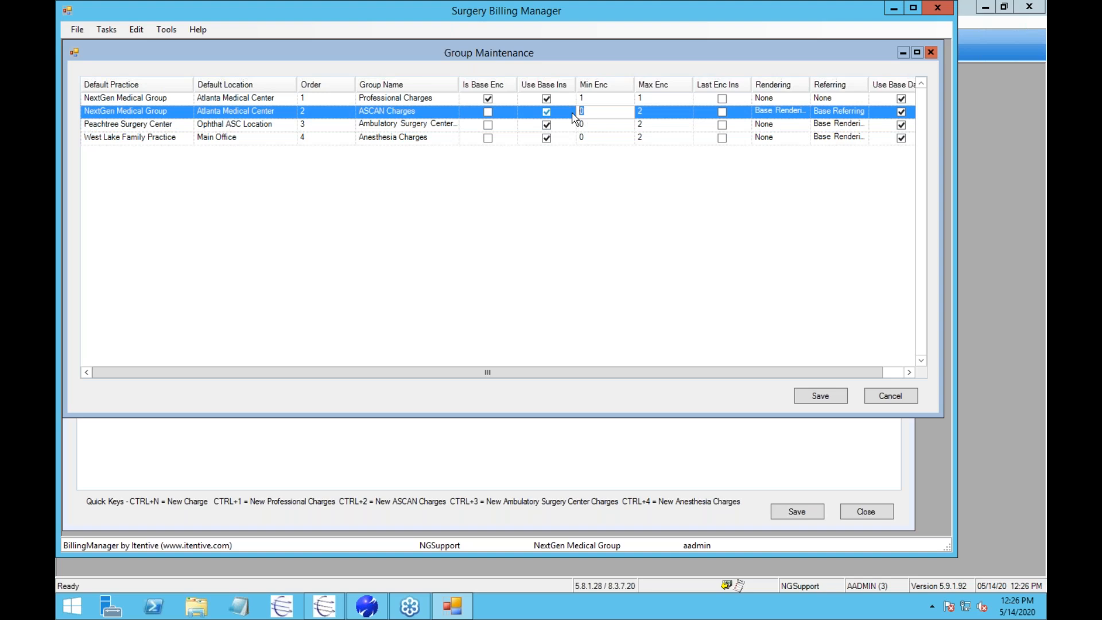
{"action": "type", "text": "1"}
{"action": "key", "text": "Tab"}
{"action": "type", "text": "1"}
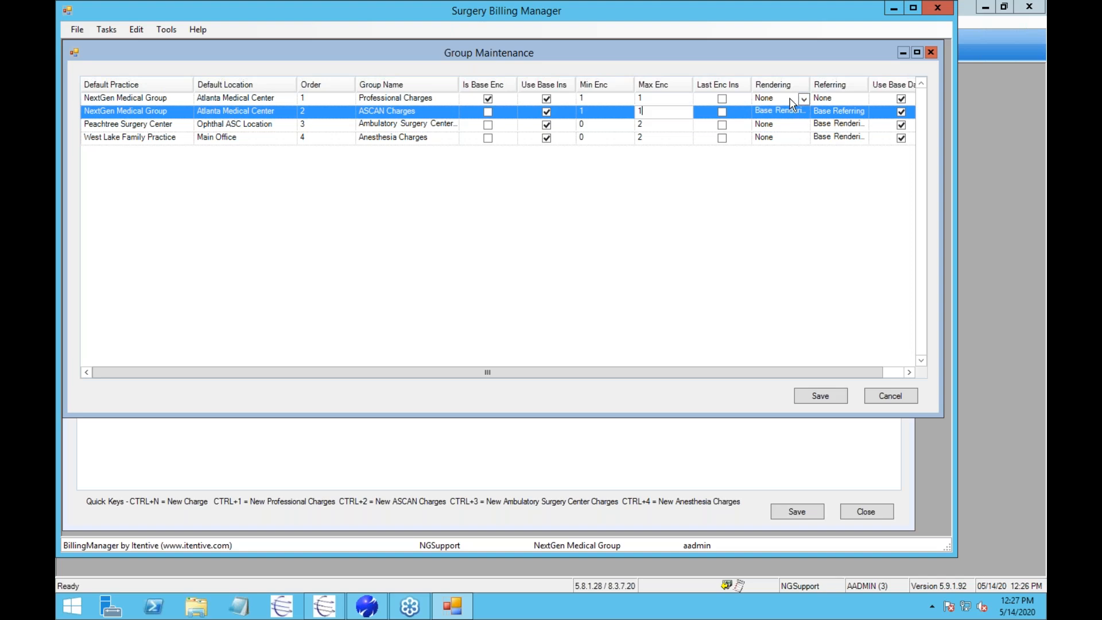
- View the referring provider options for the Ambulatory Surgery Center Charges group, and exit Group Maintenance without saving
{"action": "left_click", "coordinate": [864, 128]}
{"action": "left_click", "coordinate": [863, 125]}
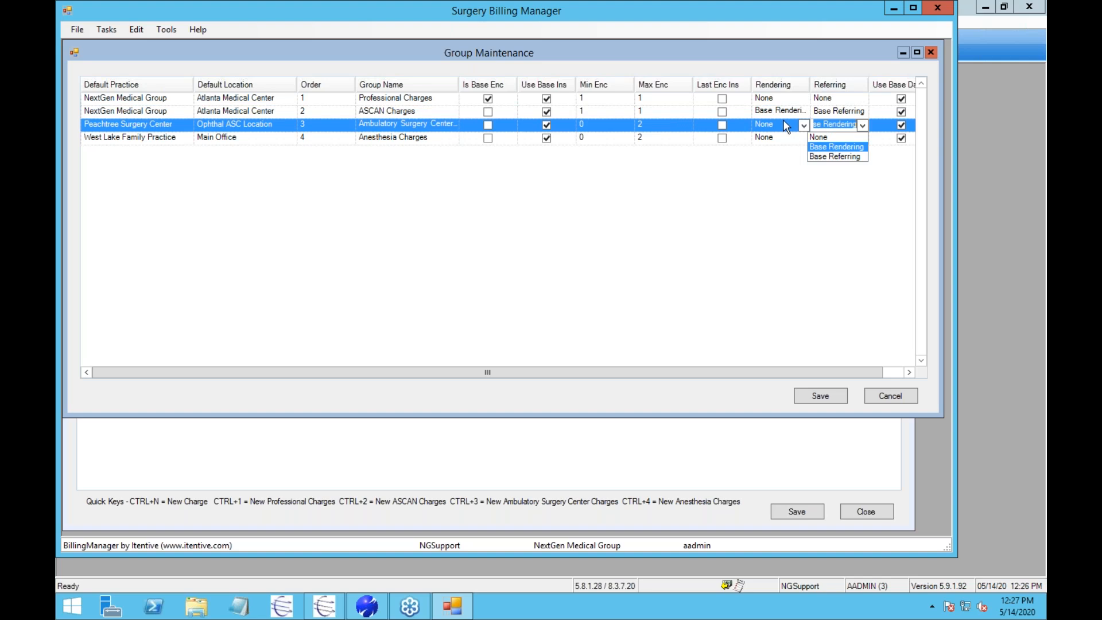
{"action": "left_click", "coordinate": [767, 234]}
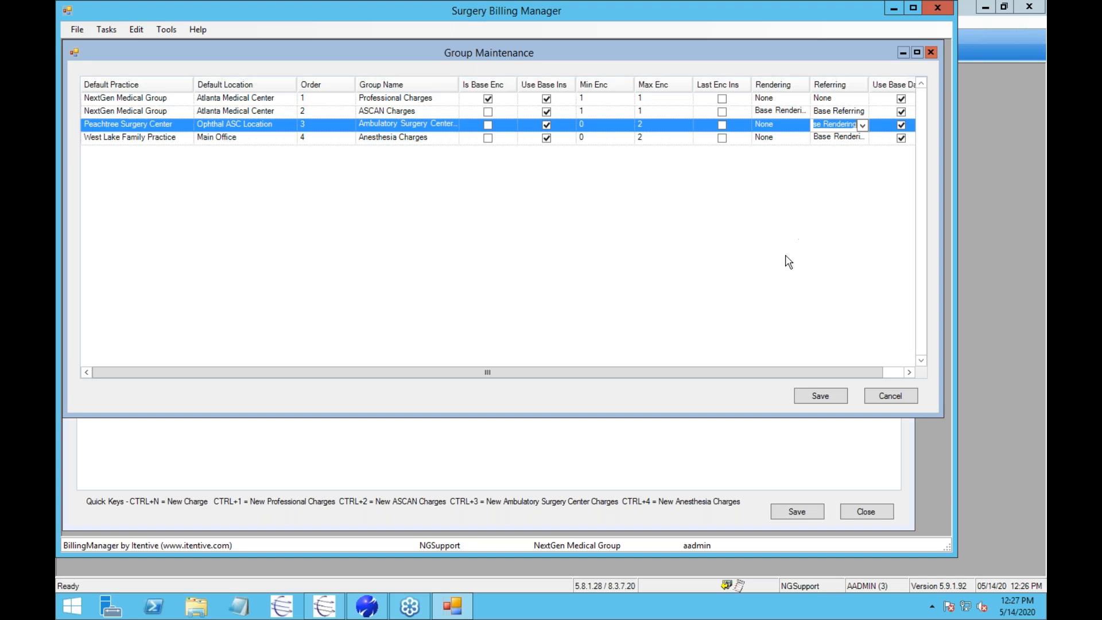
{"action": "left_click", "coordinate": [894, 393]}
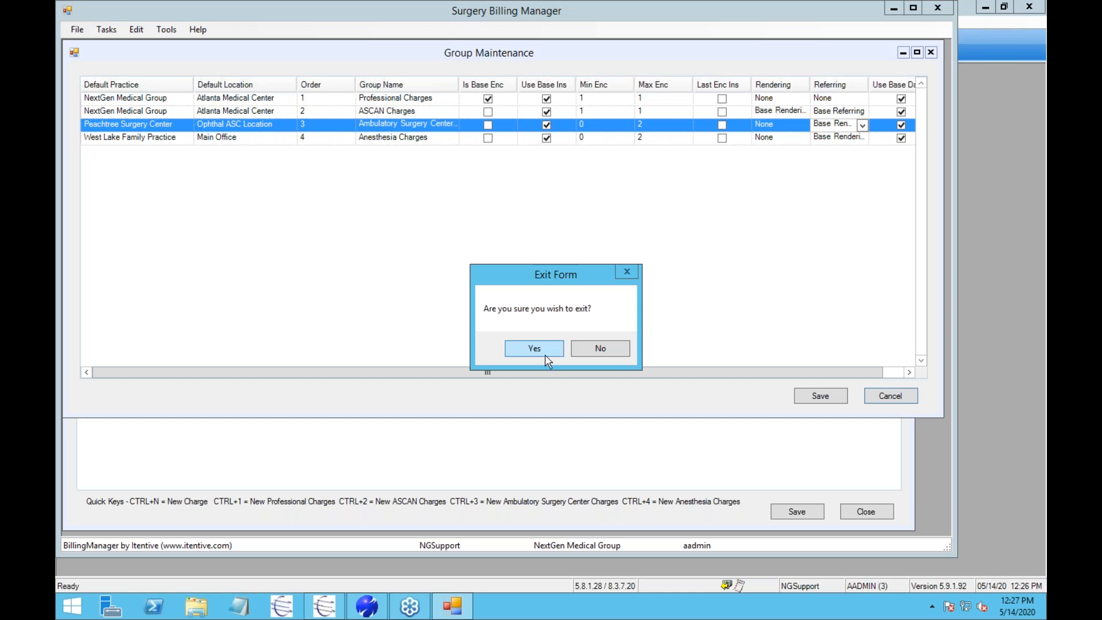
{"action": "left_click", "coordinate": [534, 348]}
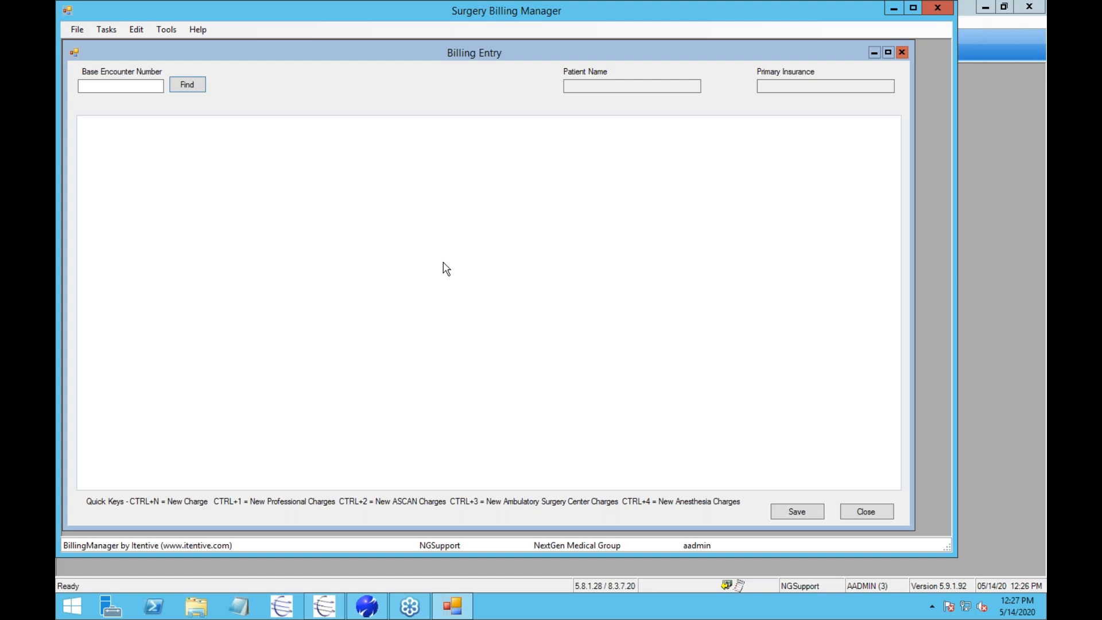
- Open Encounter Search to view its search fields, and close it to return to Billing Entry
{"action": "left_click", "coordinate": [126, 86]}
{"action": "left_click", "coordinate": [110, 32]}
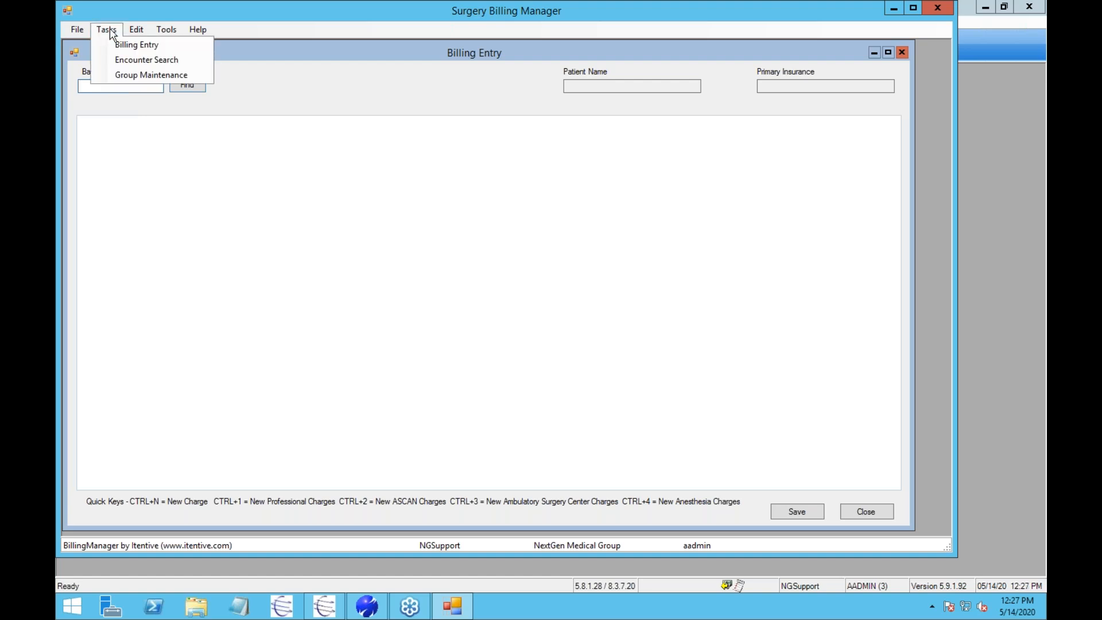
{"action": "left_click", "coordinate": [121, 61]}
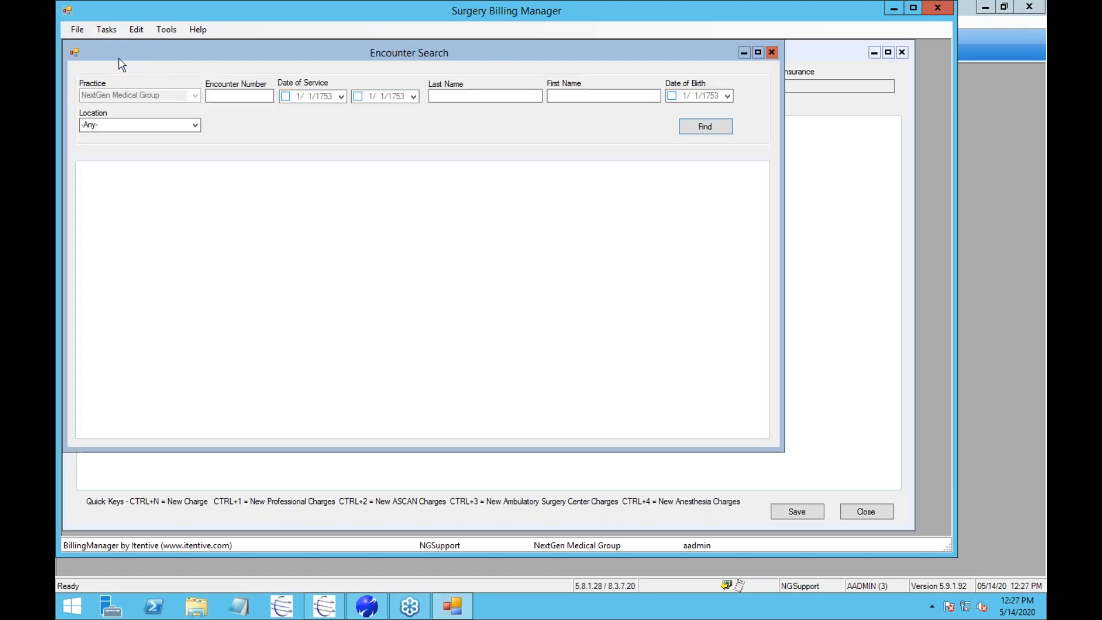
{"action": "left_click", "coordinate": [567, 95]}
{"action": "left_click", "coordinate": [772, 53]}
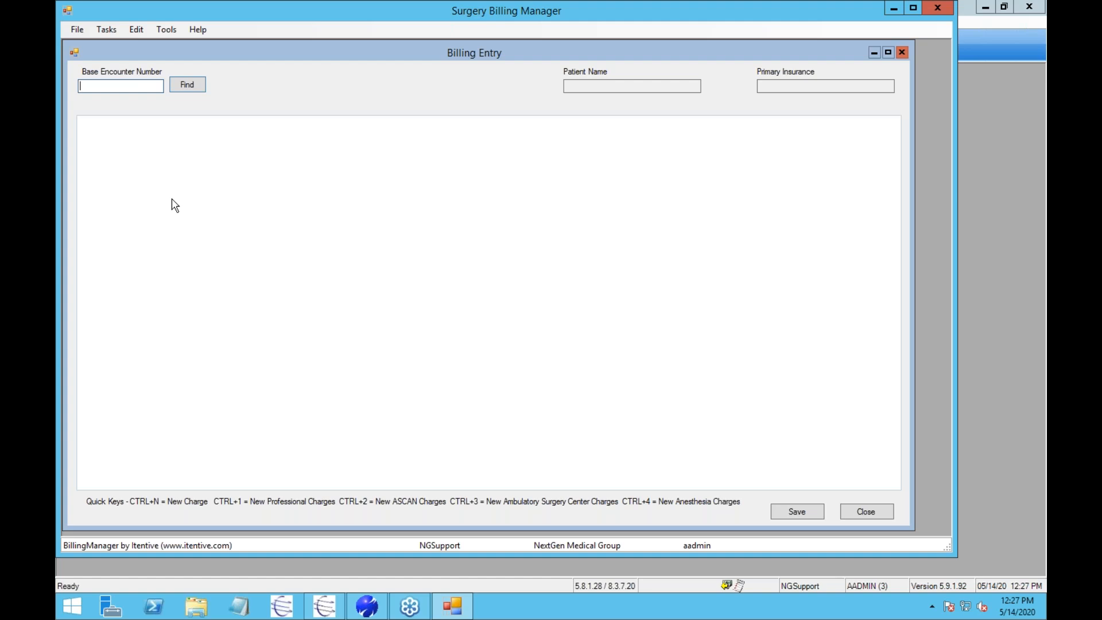
- Load the base encounter by its encounter number in Billing Entry and widen the main window
{"action": "type", "text": "1209"}
{"action": "key", "text": "Return"}
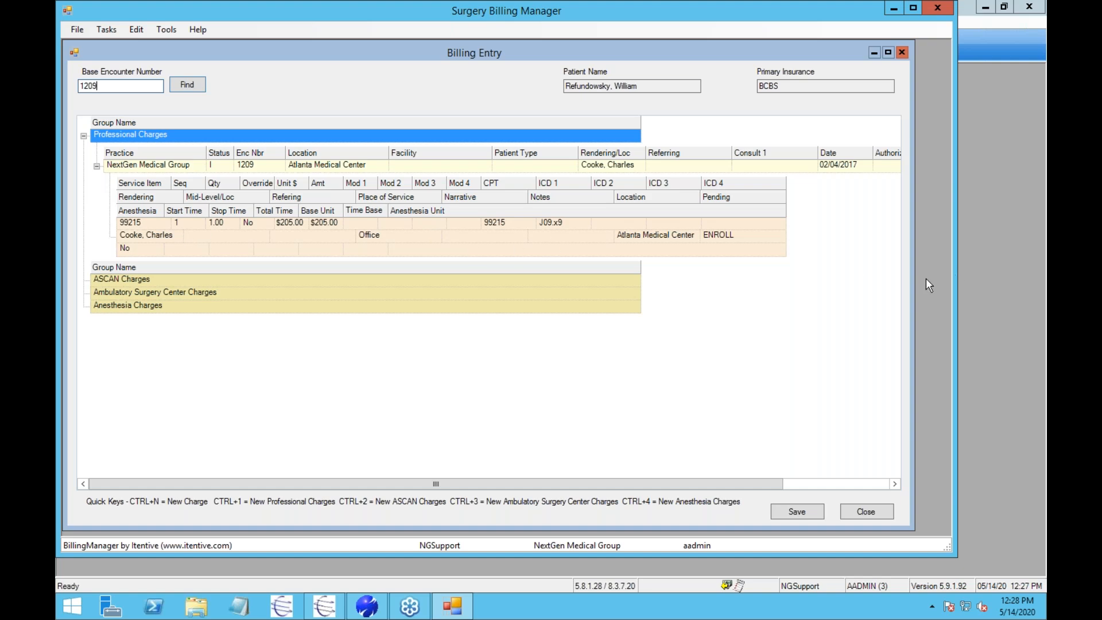
{"action": "left_click_drag", "start_coordinate": [913, 277], "coordinate": [1025, 277]}
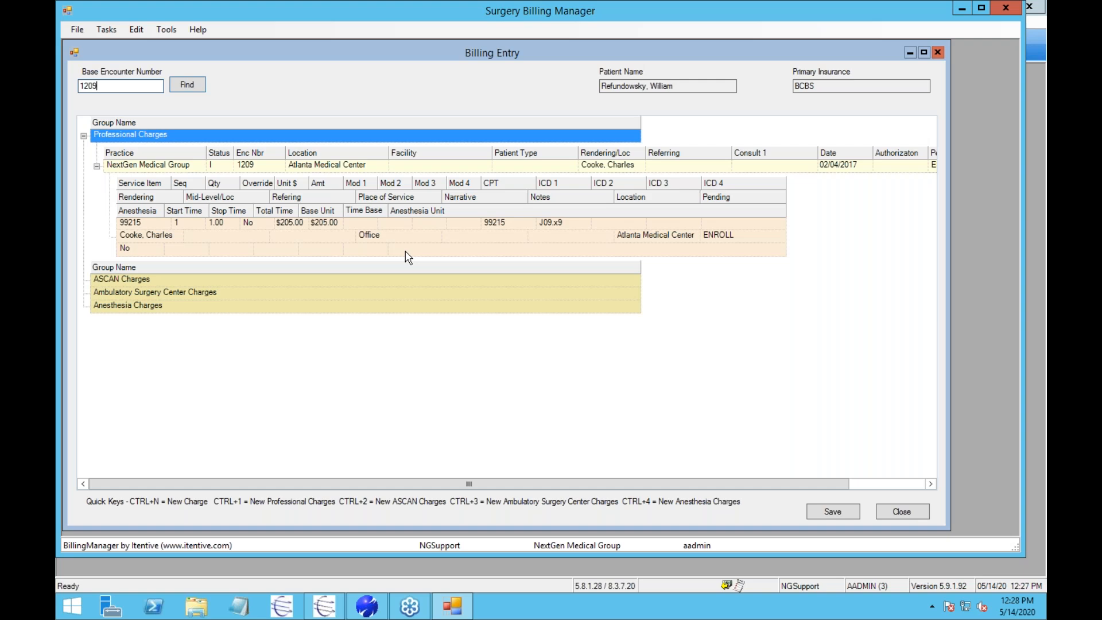
- Add a new encounter under the Ambulatory Surgery Center Charges group
{"action": "left_click", "coordinate": [251, 296]}
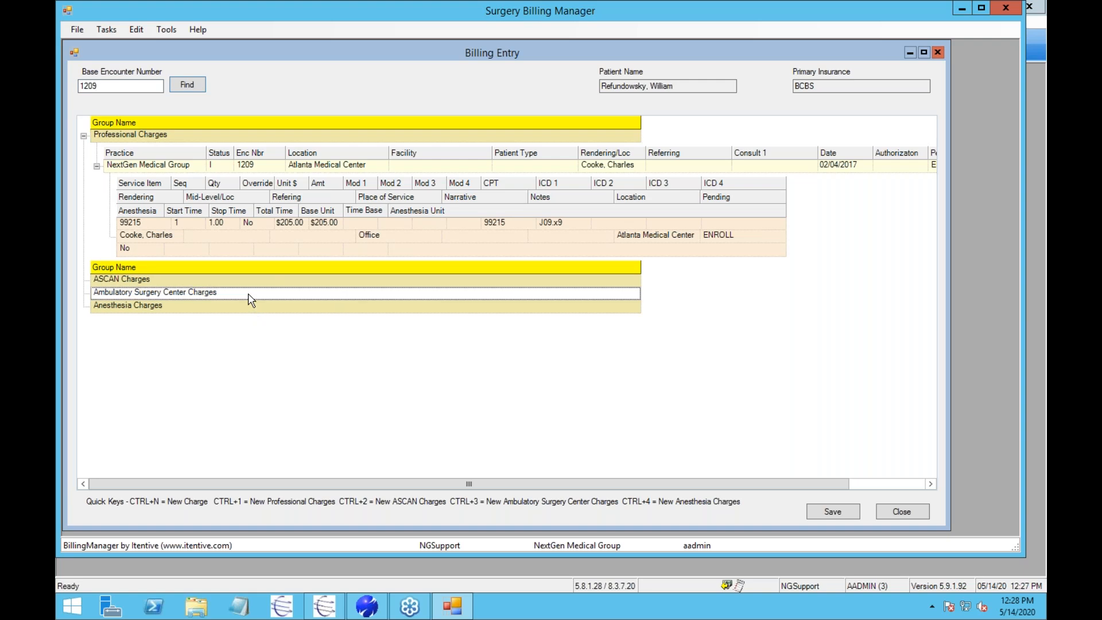
{"action": "right_click", "coordinate": [248, 293]}
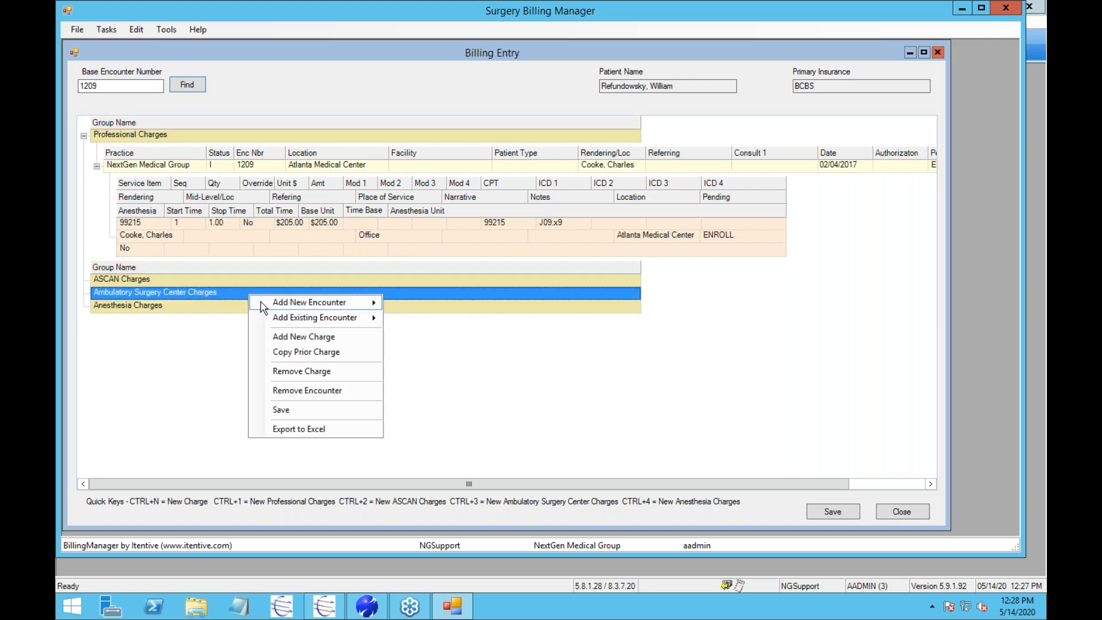
{"action": "mouse_move", "coordinate": [283, 306]}
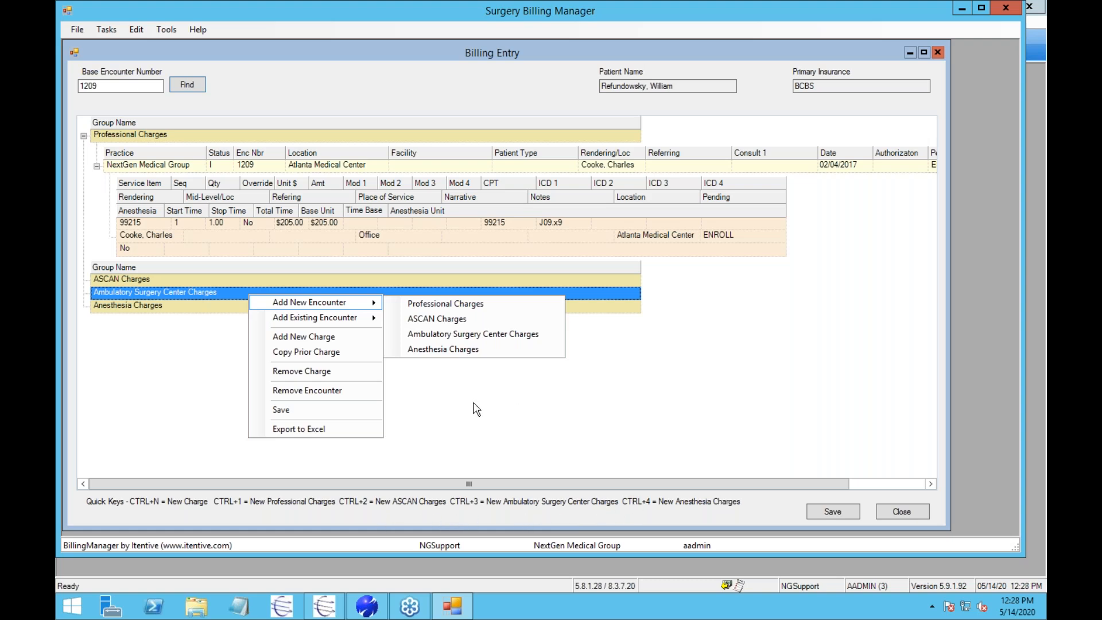
{"action": "left_click", "coordinate": [474, 337]}
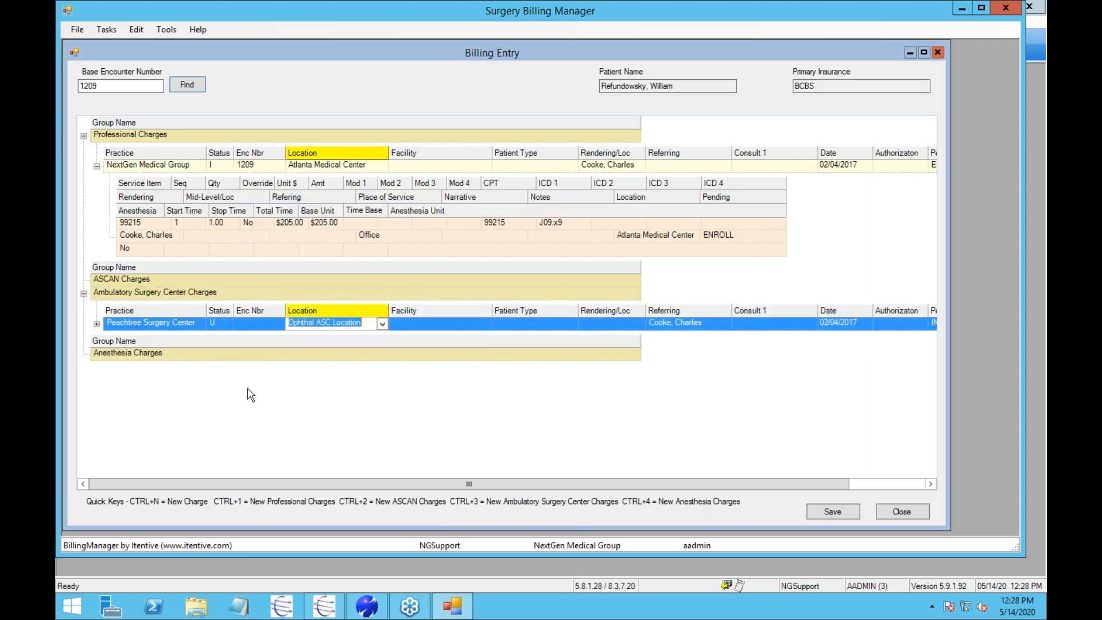
- Set the new encounter's patient type to Hospital Encounter and assign the first rendering provider found for last name "b"
{"action": "left_click", "coordinate": [251, 329]}
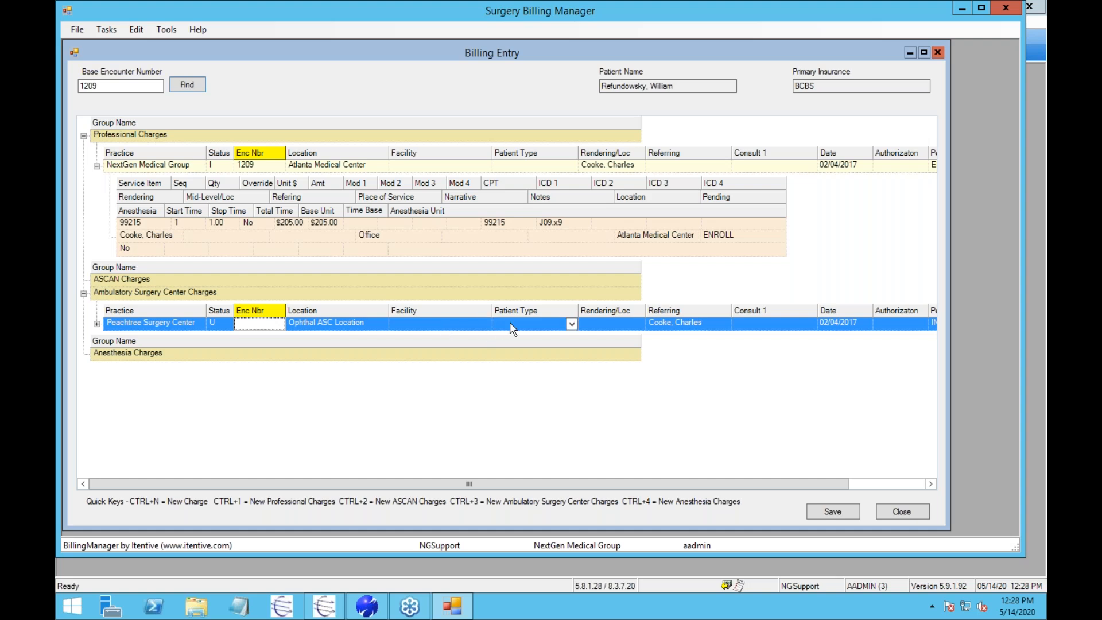
{"action": "left_click", "coordinate": [572, 325]}
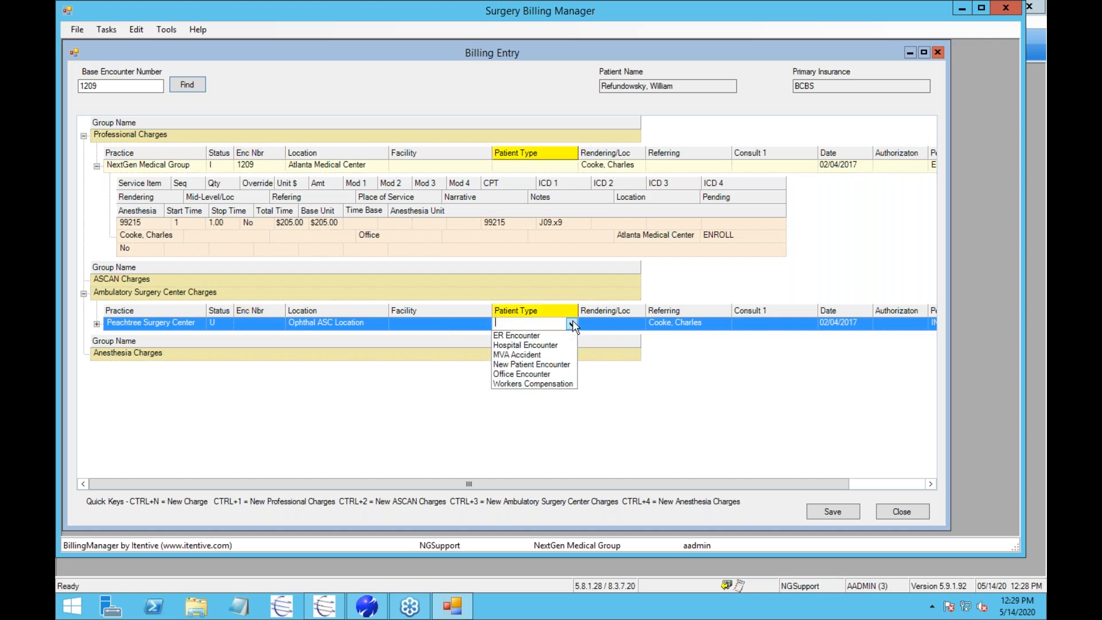
{"action": "left_click", "coordinate": [562, 345]}
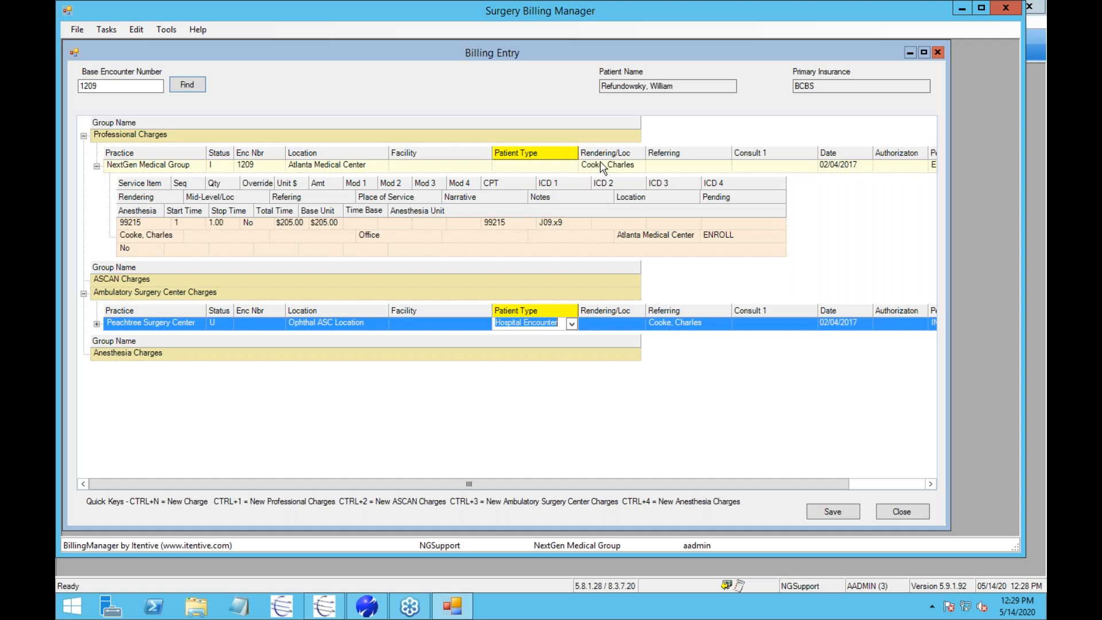
{"action": "left_click", "coordinate": [603, 323]}
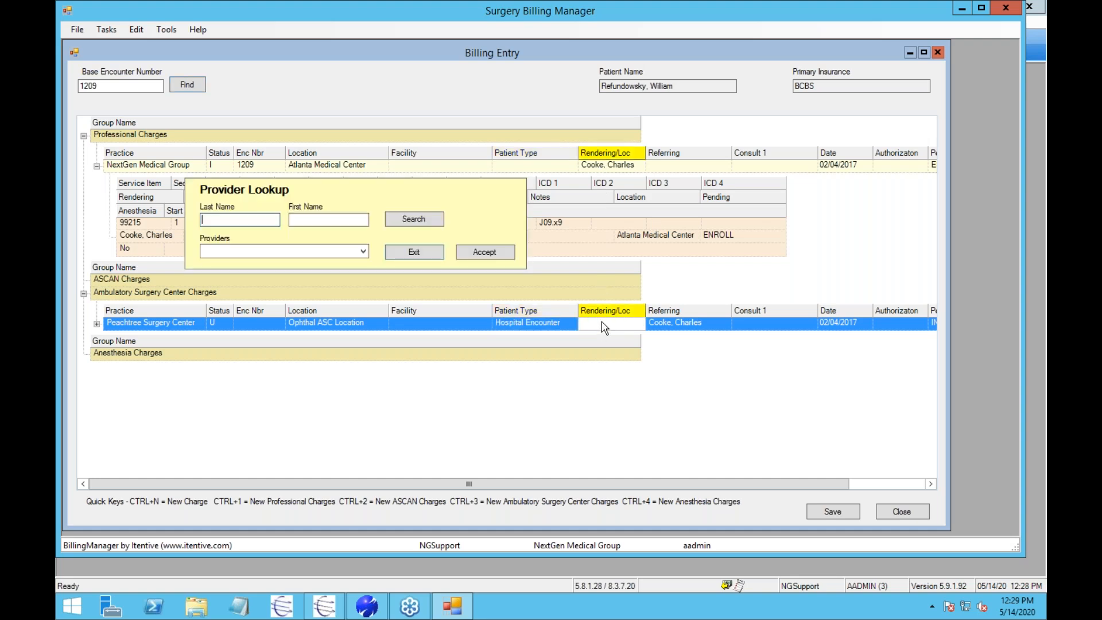
{"action": "type", "text": "b"}
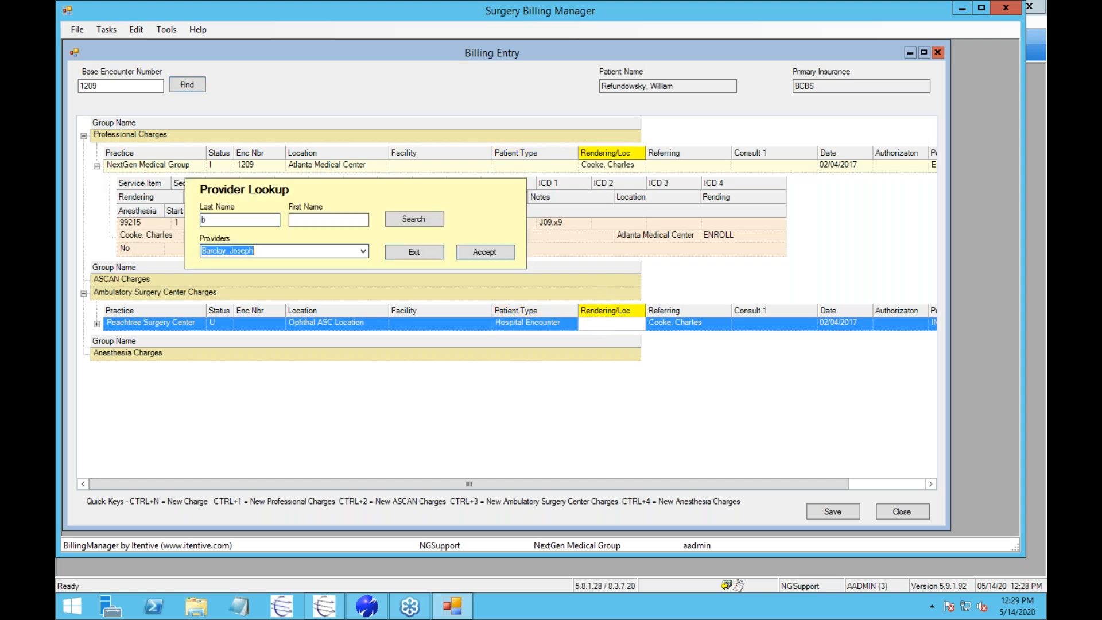
{"action": "key", "text": "Return"}
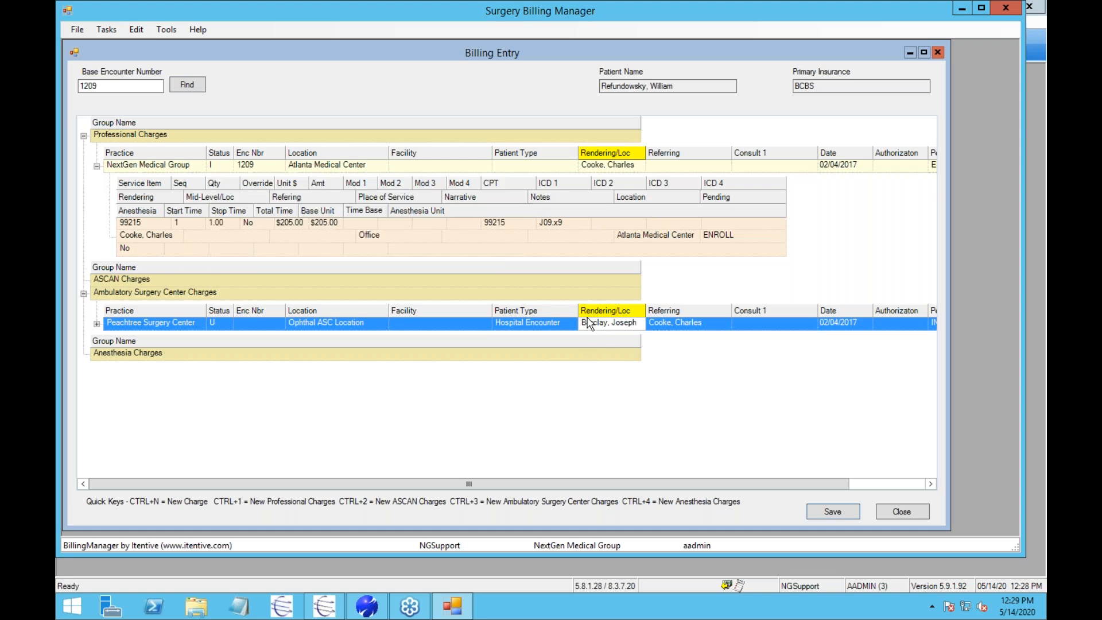
- Add a charge with service item 80047 to the ambulatory surgery encounter, and reopen its service item lookup
{"action": "key", "text": "ctrl+n"}
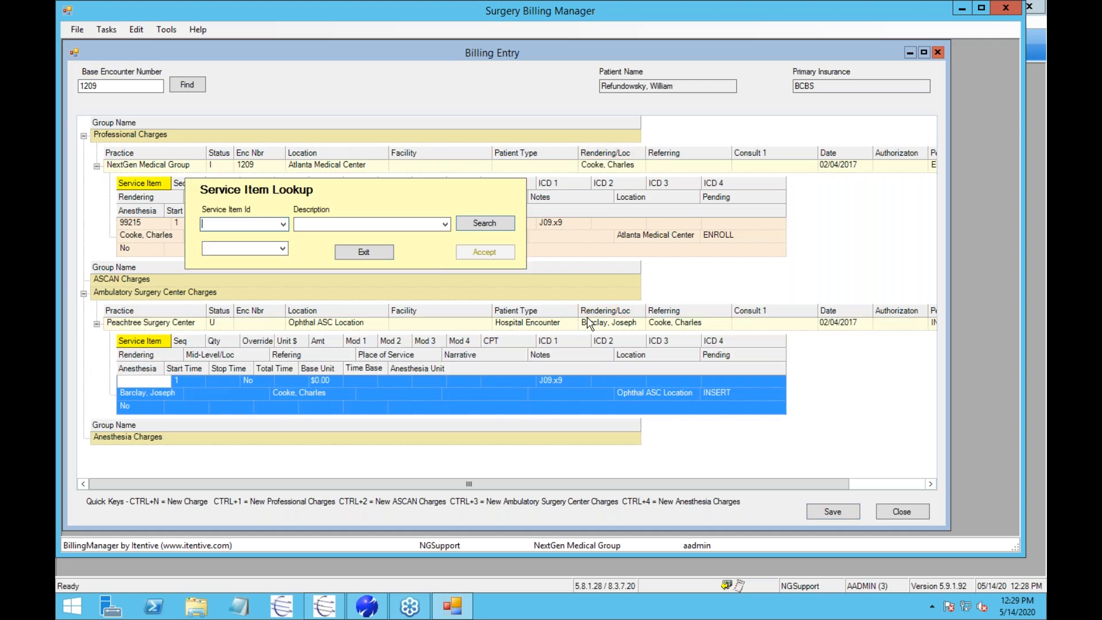
{"action": "type", "text": "80047"}
{"action": "key", "text": "Return"}
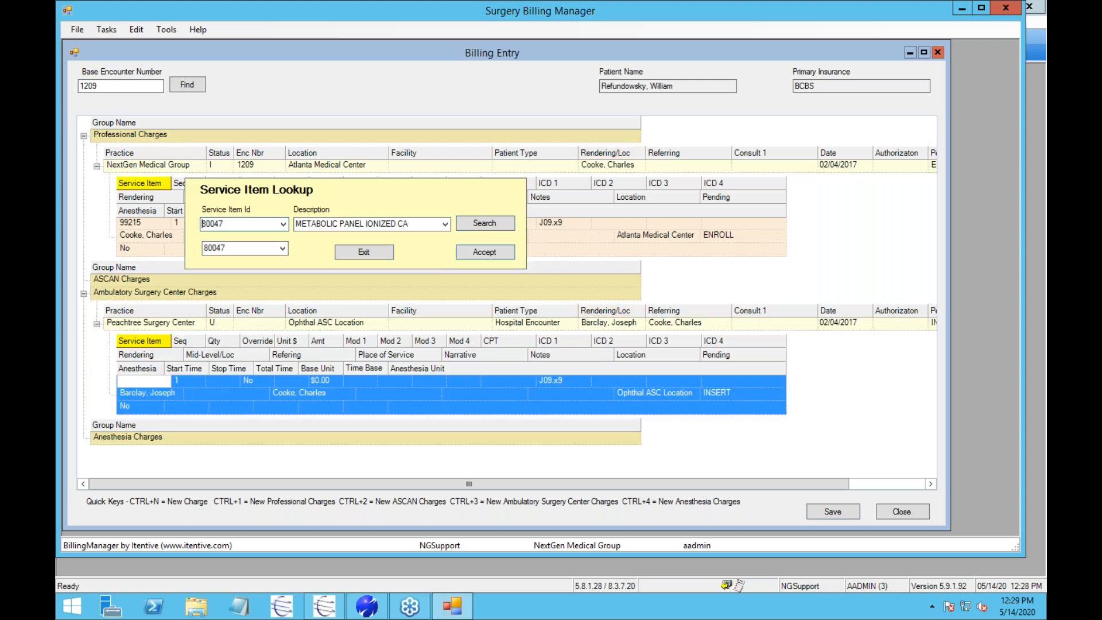
{"action": "key", "text": "Return"}
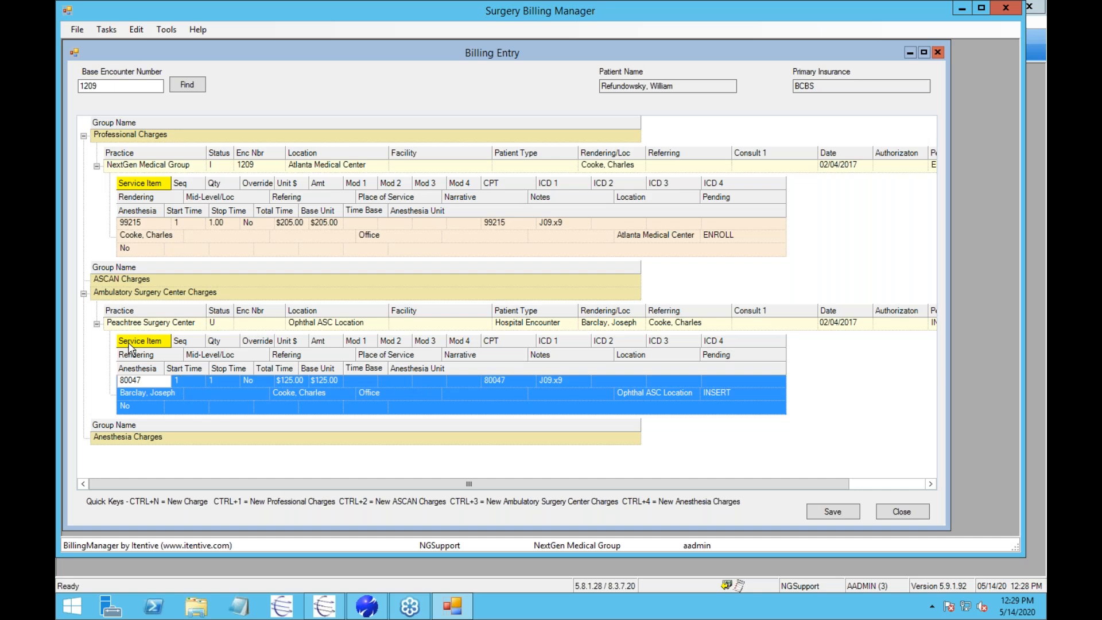
{"action": "double_click", "coordinate": [144, 381]}
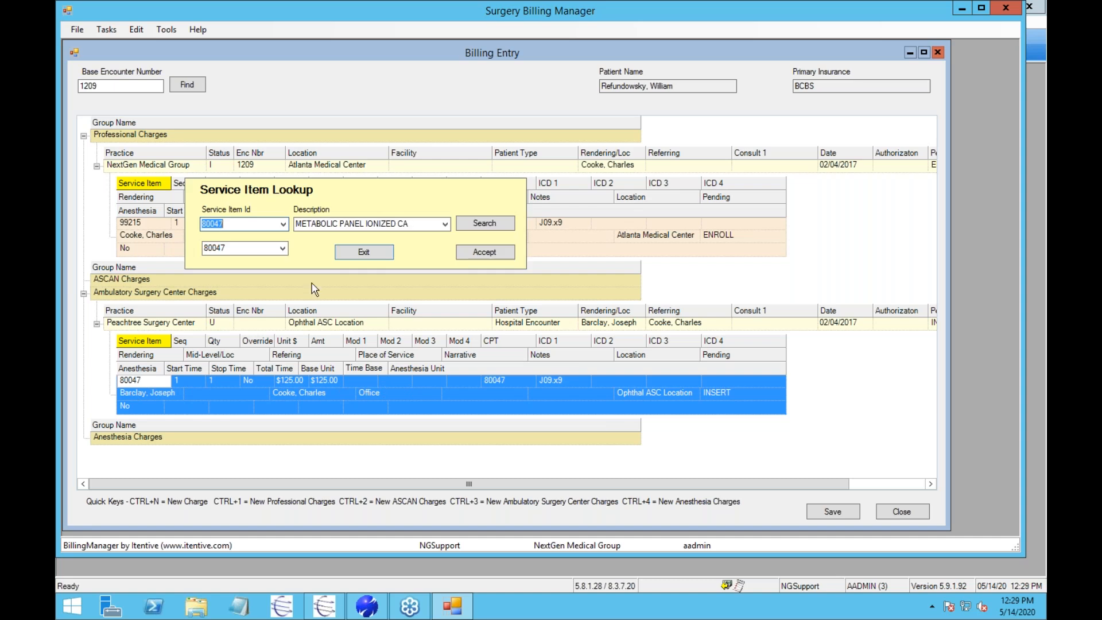
- Accept service item 80047 for the ambulatory surgery charge and set its ICD 2 diagnosis to I00
{"action": "left_click", "coordinate": [476, 254]}
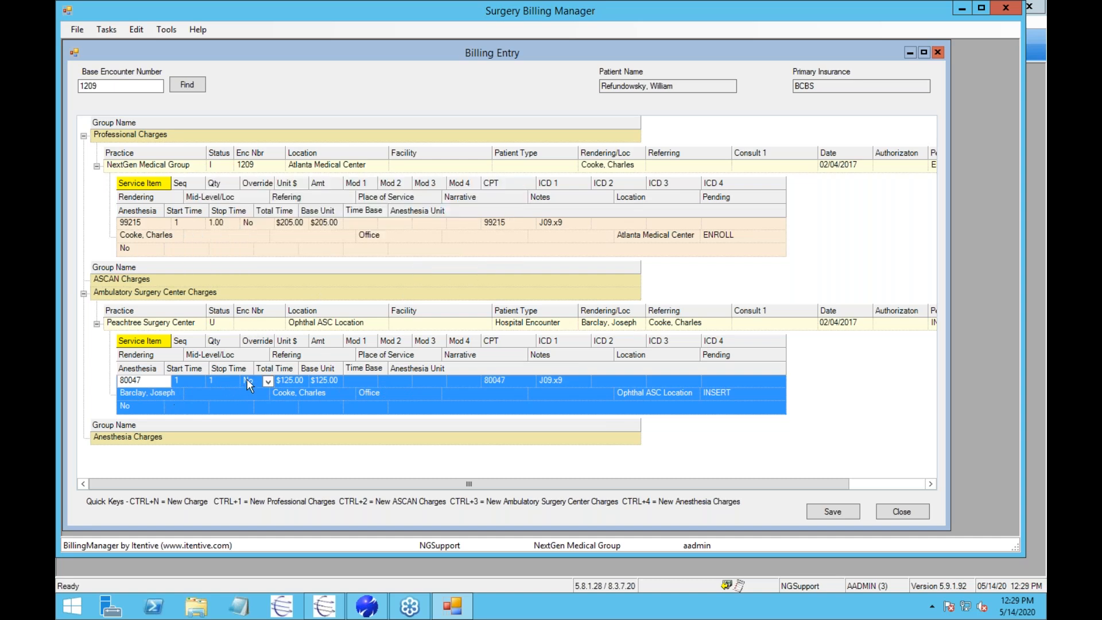
{"action": "key", "text": "Tab"}
{"action": "key", "text": "Tab"}
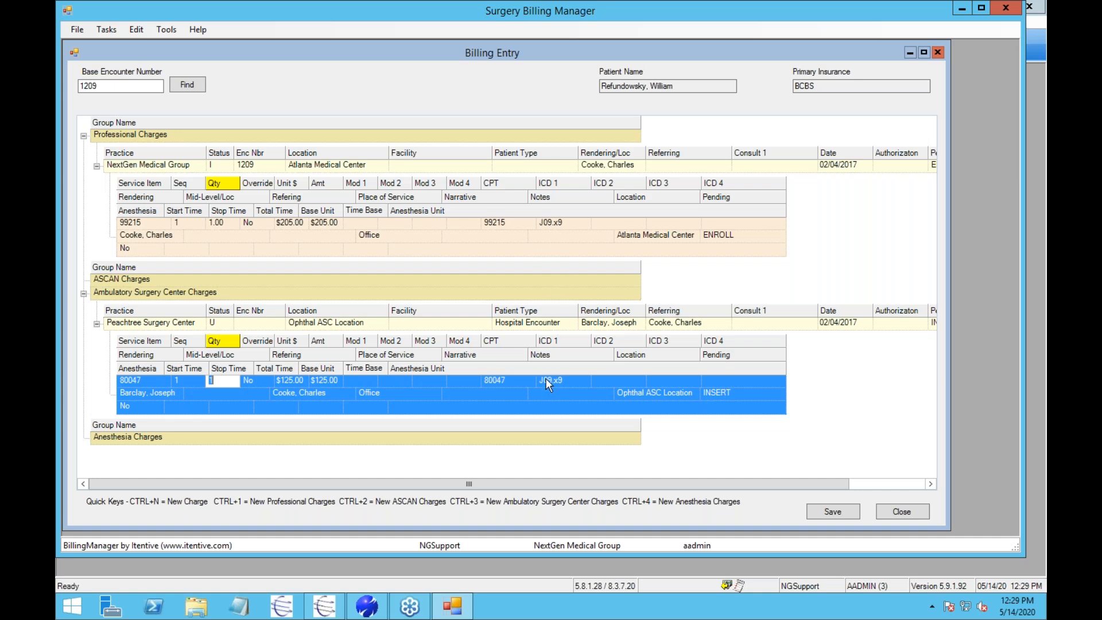
{"action": "left_click", "coordinate": [604, 380]}
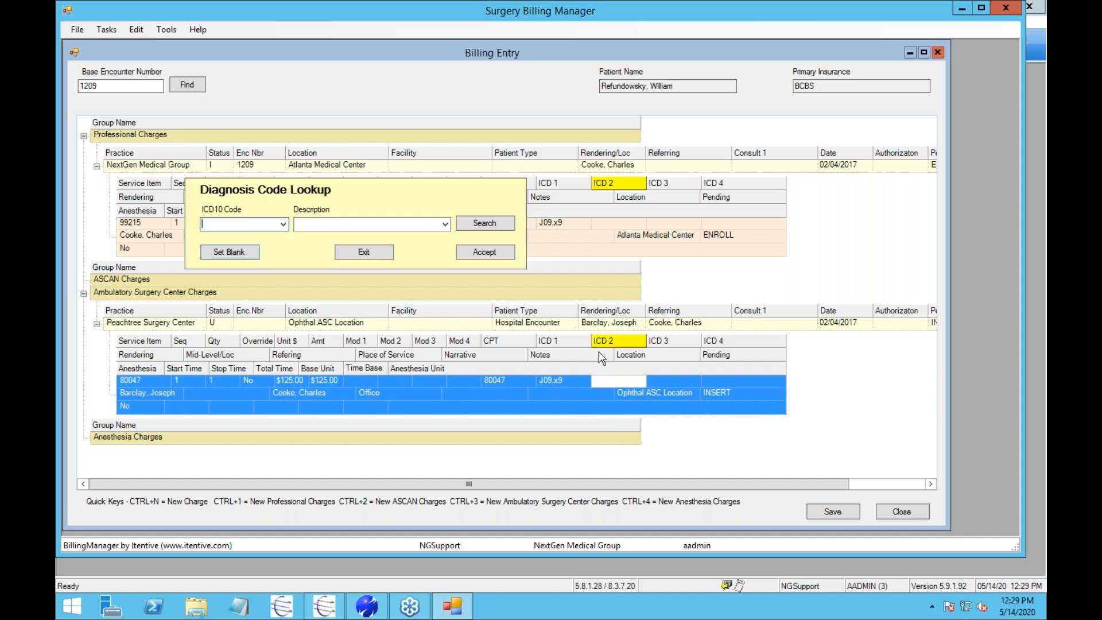
{"action": "type", "text": "I00"}
{"action": "key", "text": "Return"}
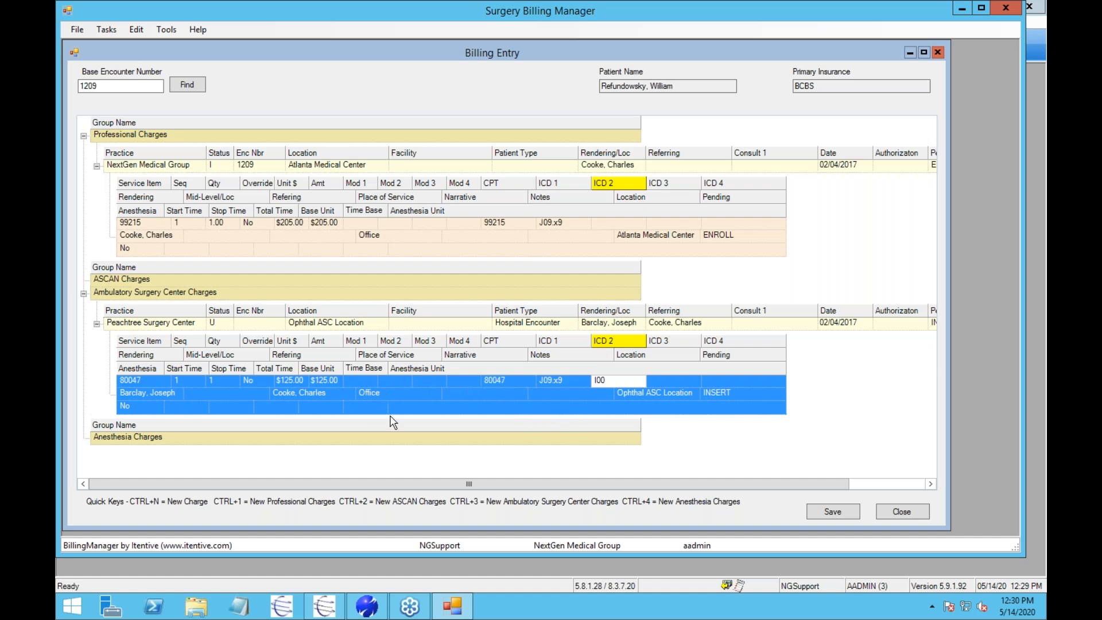
- Check the Pending field of the ambulatory surgery charge and of its Peachtree Surgery Center encounter
{"action": "left_click", "coordinate": [734, 394]}
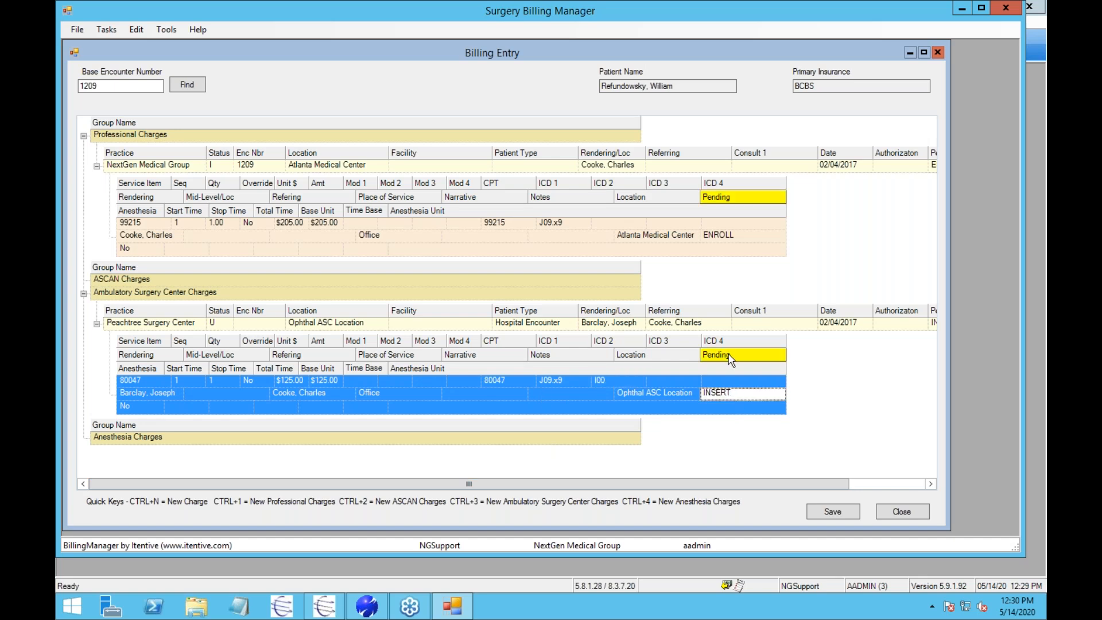
{"action": "left_click_drag", "start_coordinate": [733, 485], "coordinate": [815, 484]}
{"action": "left_click", "coordinate": [876, 324]}
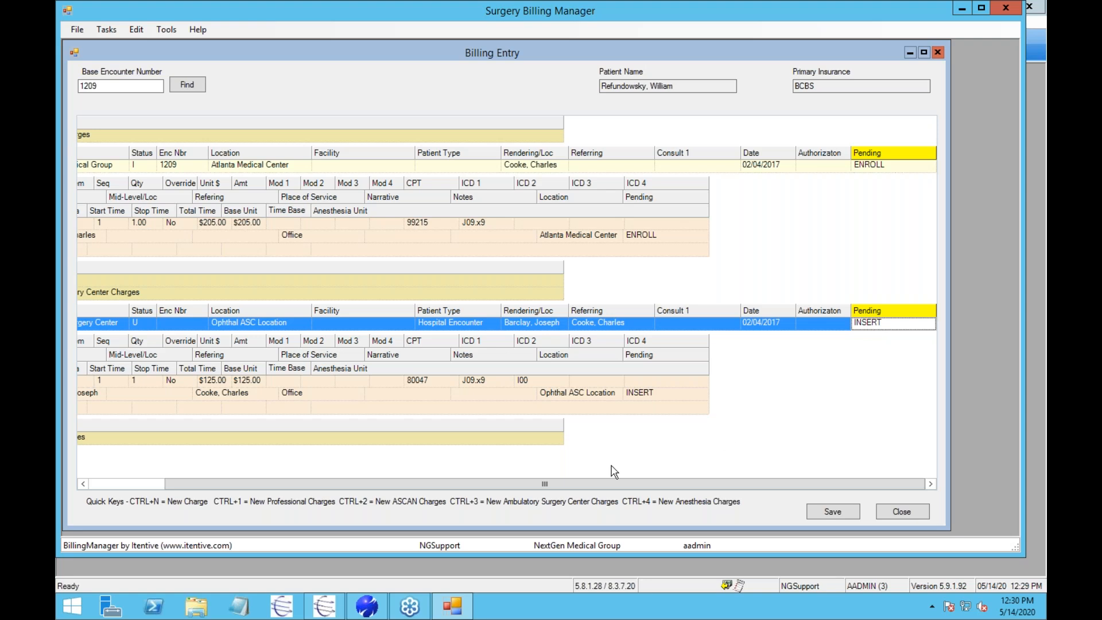
{"action": "left_click_drag", "start_coordinate": [500, 485], "coordinate": [277, 502]}
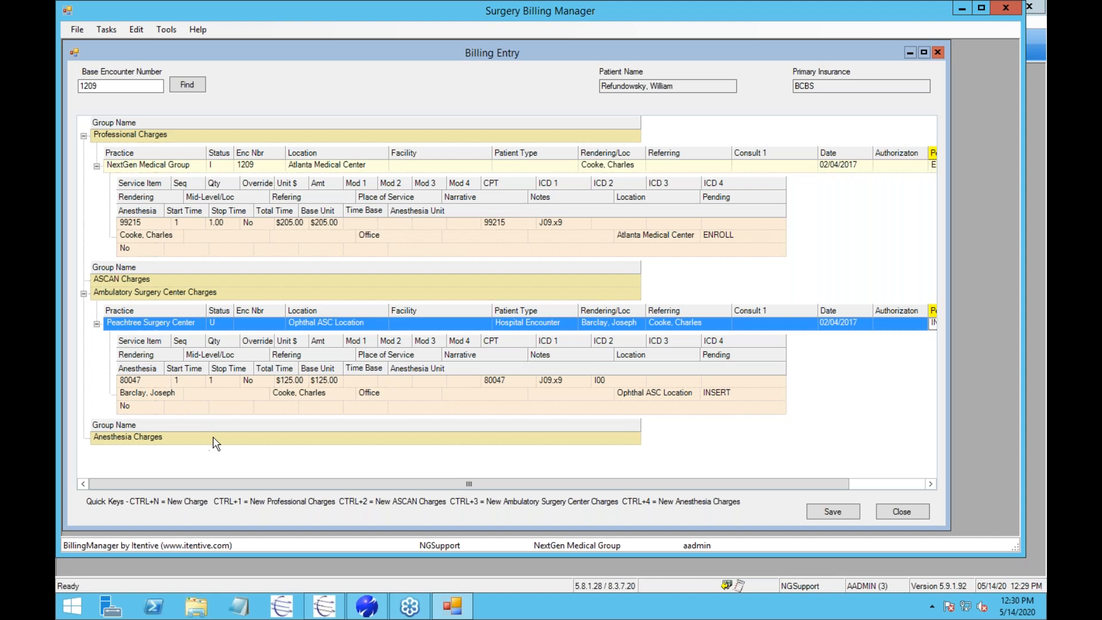
- Add a new West Lake Family Practice encounter under the Anesthesia Charges group with Peachtree Anesthesiology as its location
{"action": "right_click", "coordinate": [213, 436]}
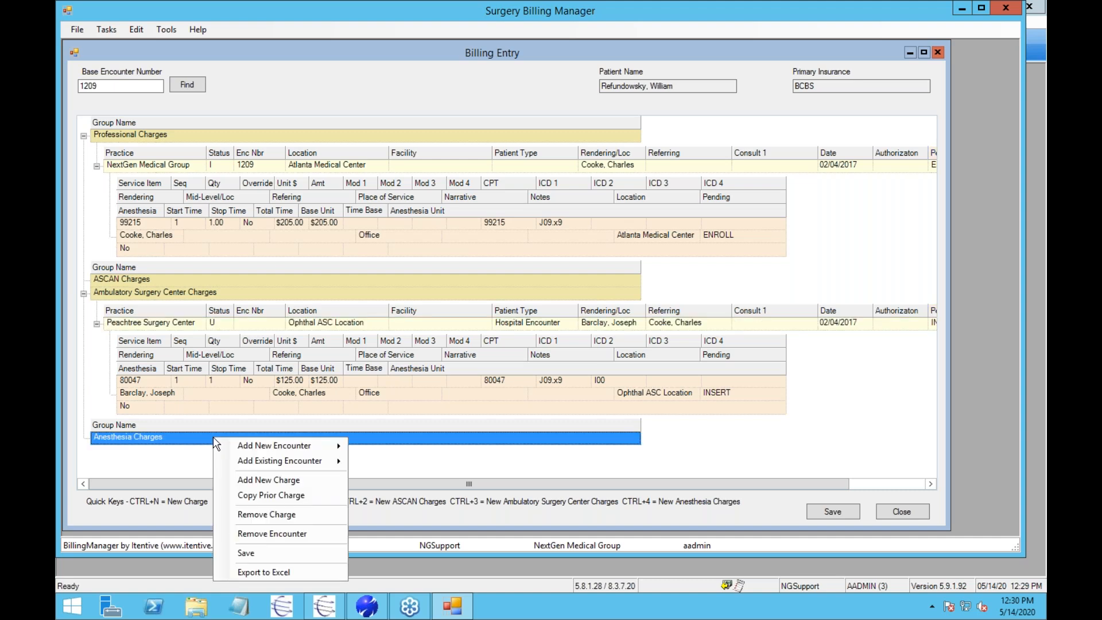
{"action": "mouse_move", "coordinate": [325, 447]}
{"action": "left_click", "coordinate": [415, 496]}
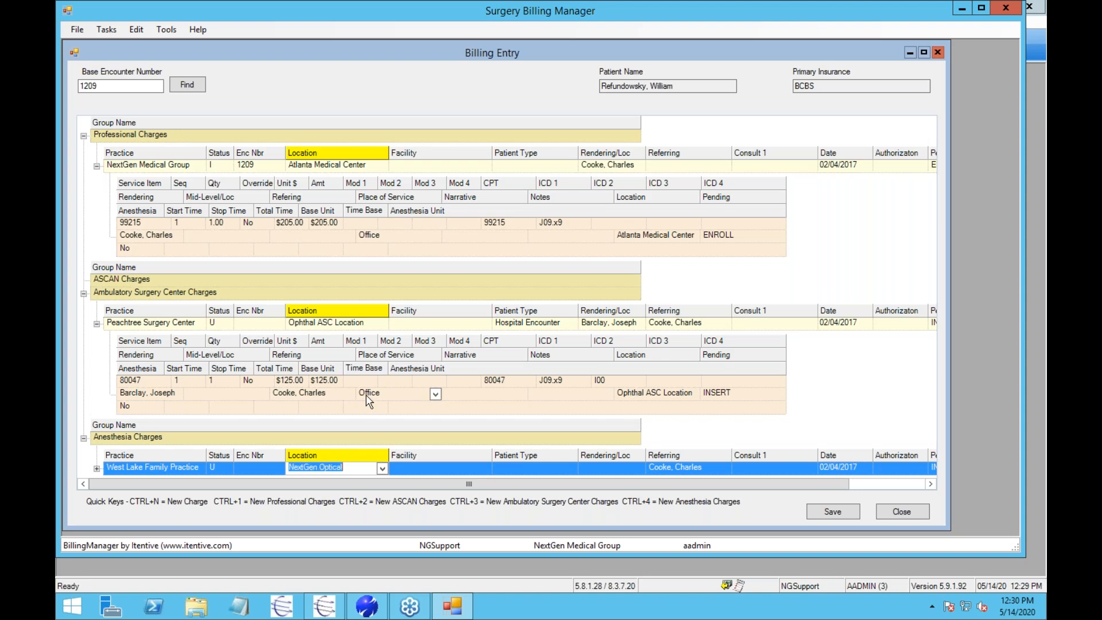
{"action": "scroll", "coordinate": [843, 391], "scroll_direction": "down", "scroll_amount": 1}
- Assign the first provider found for last name "s" as the anesthesia encounter's rendering provider
{"action": "left_click", "coordinate": [602, 469]}
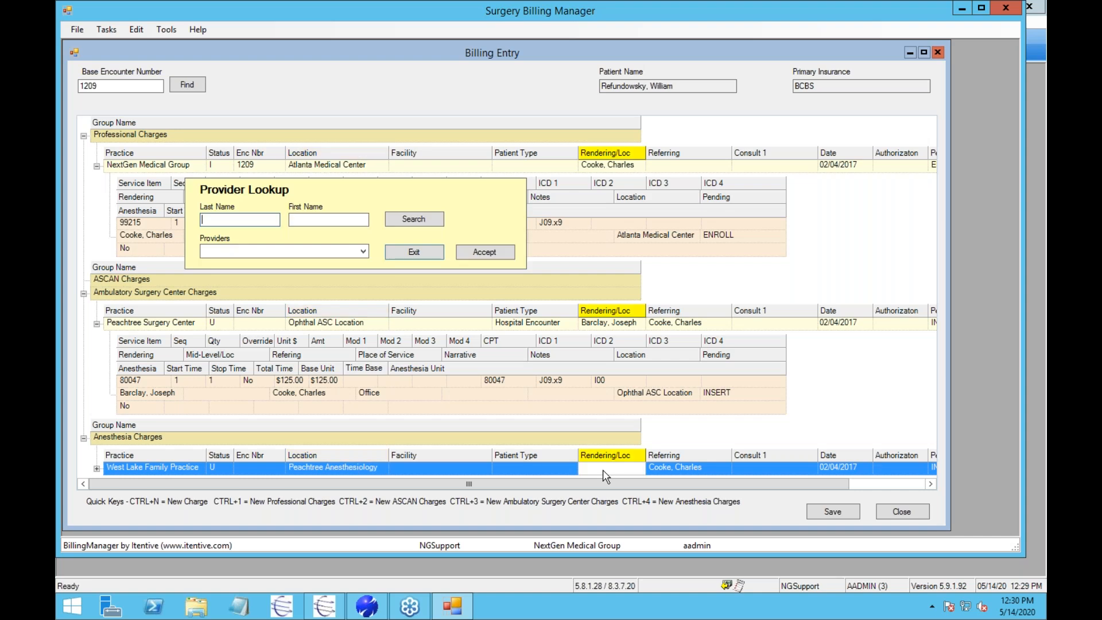
{"action": "type", "text": "i"}
{"action": "type", "text": "e"}
{"action": "key", "text": "BackSpace"}
{"action": "type", "text": "s"}
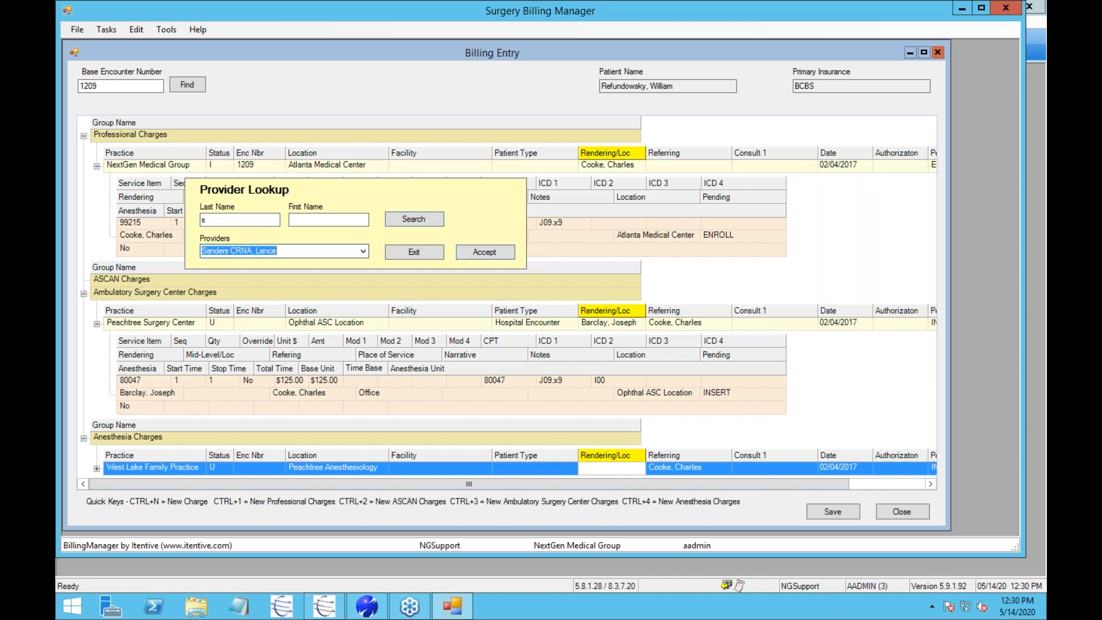
{"action": "key", "text": "Return"}
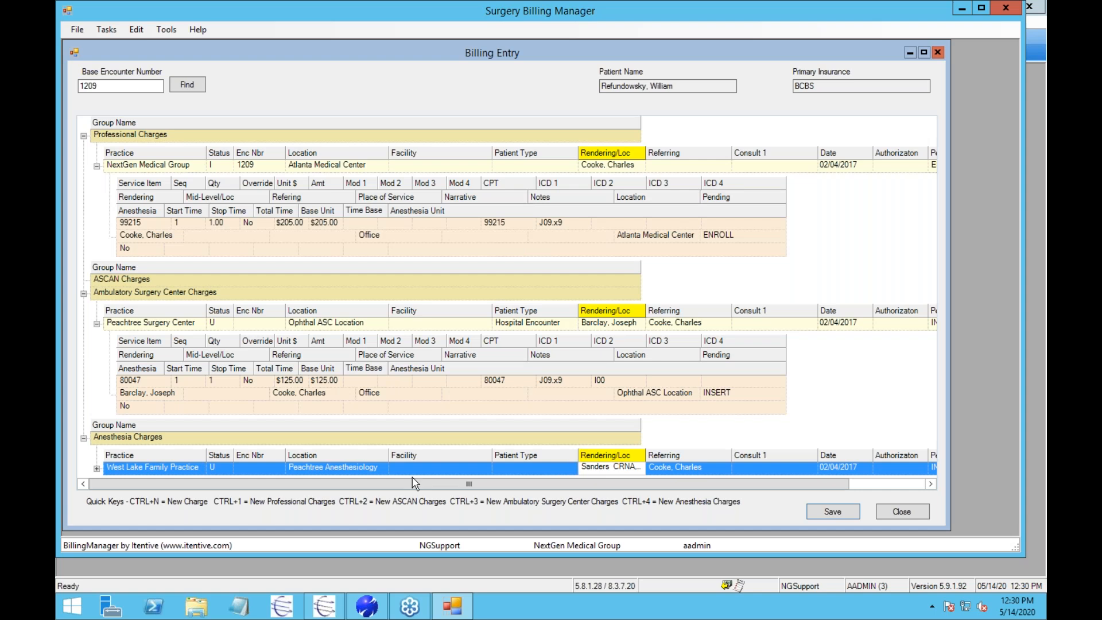
- Add a charge with service item 00102 to the anesthesia encounter
{"action": "key", "text": "ctrl+n"}
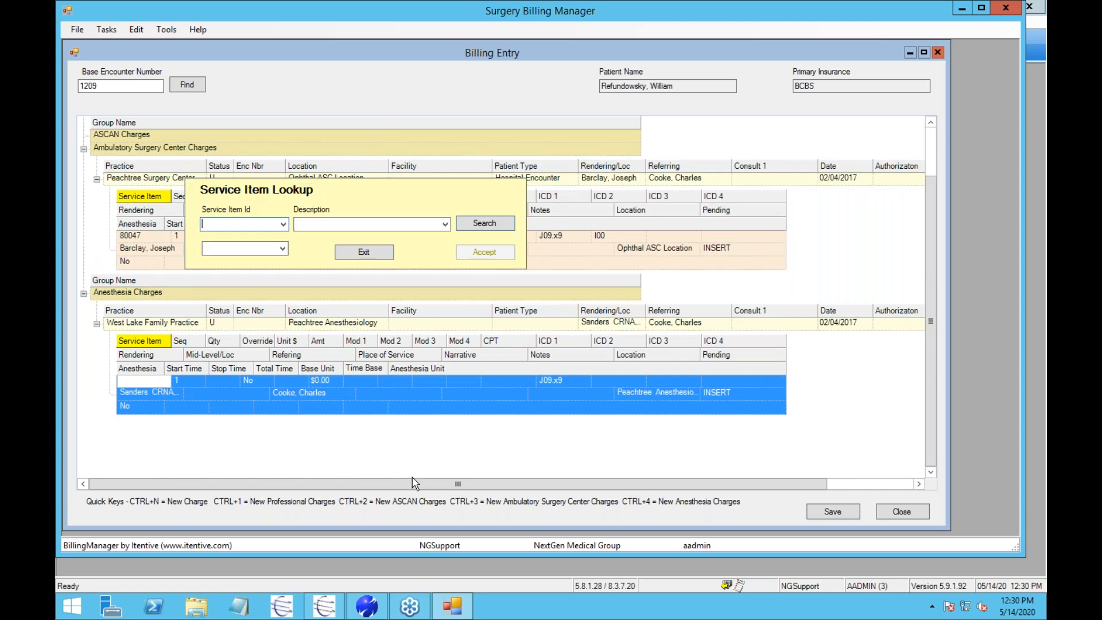
{"action": "type", "text": "00102"}
{"action": "key", "text": "Return"}
{"action": "key", "text": "Return"}
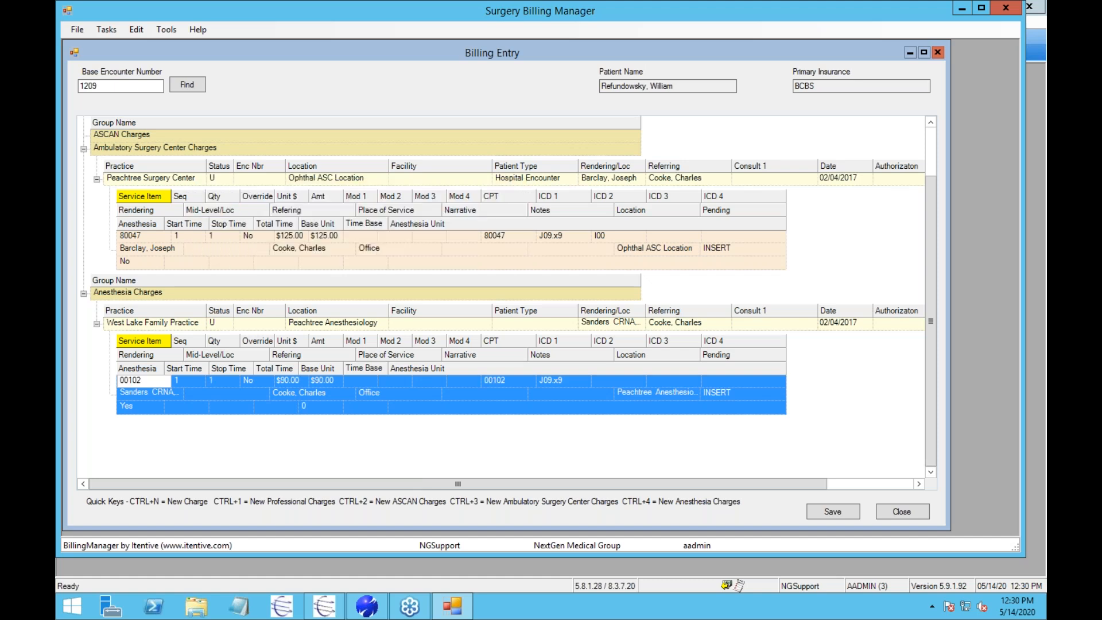
- Set the anesthesia charge's start time to 10:00 and its stop time to 12:15
{"action": "left_click", "coordinate": [175, 409]}
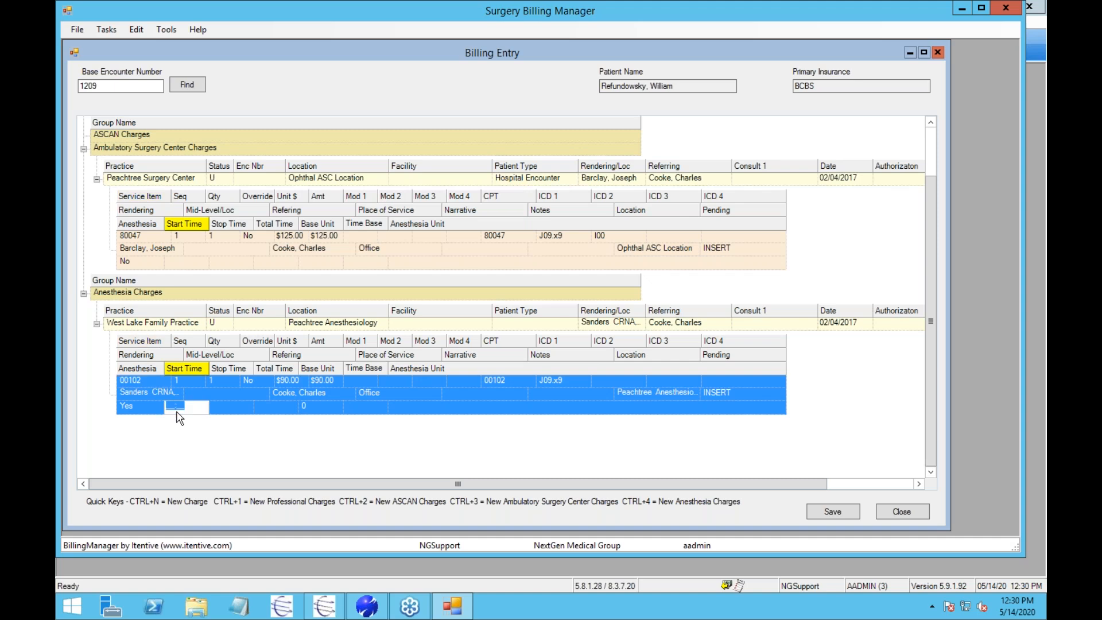
{"action": "type", "text": "1000"}
{"action": "key", "text": "Tab"}
{"action": "type", "text": "12:15"}
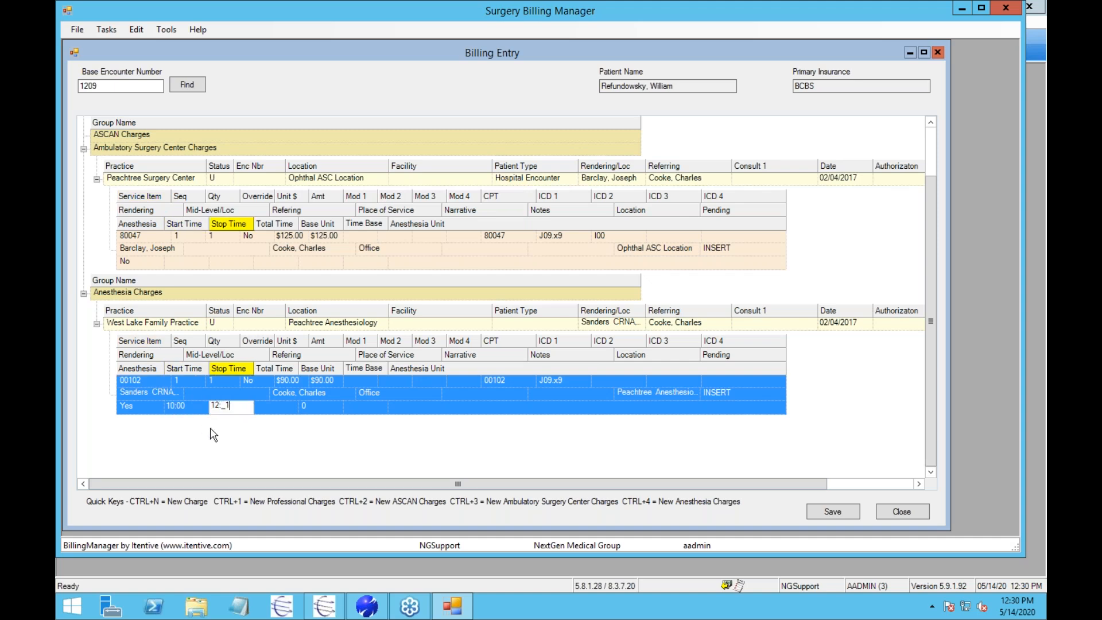
{"action": "key", "text": "Tab"}
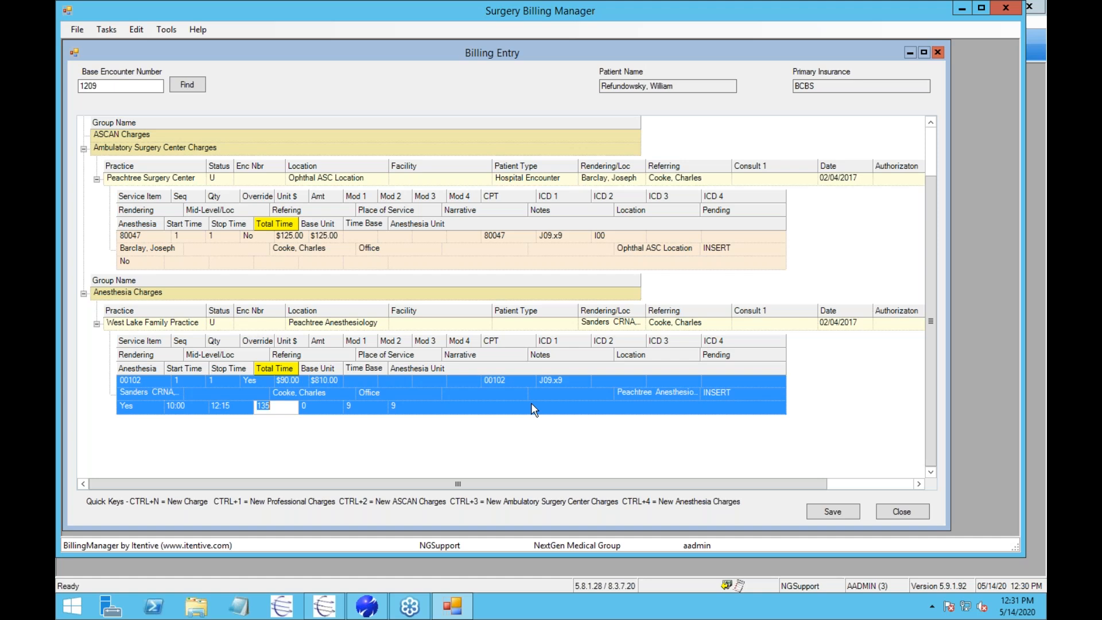
- Save the new encounters and charges, and reload the same base encounter
{"action": "left_click", "coordinate": [821, 508]}
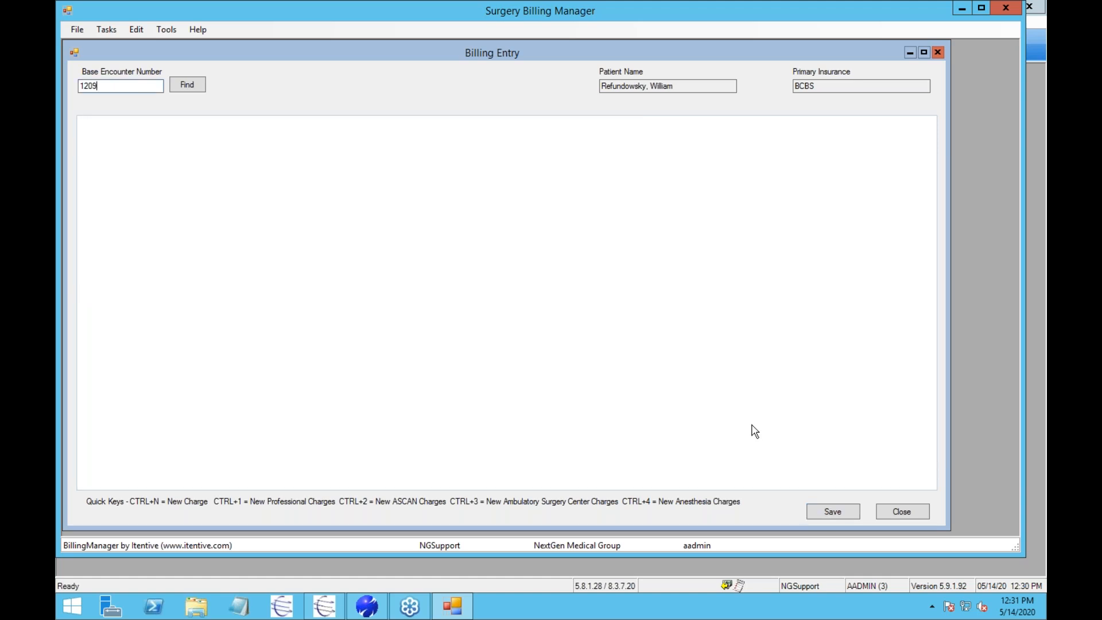
{"action": "left_click", "coordinate": [200, 90]}
{"action": "left_click", "coordinate": [187, 85]}
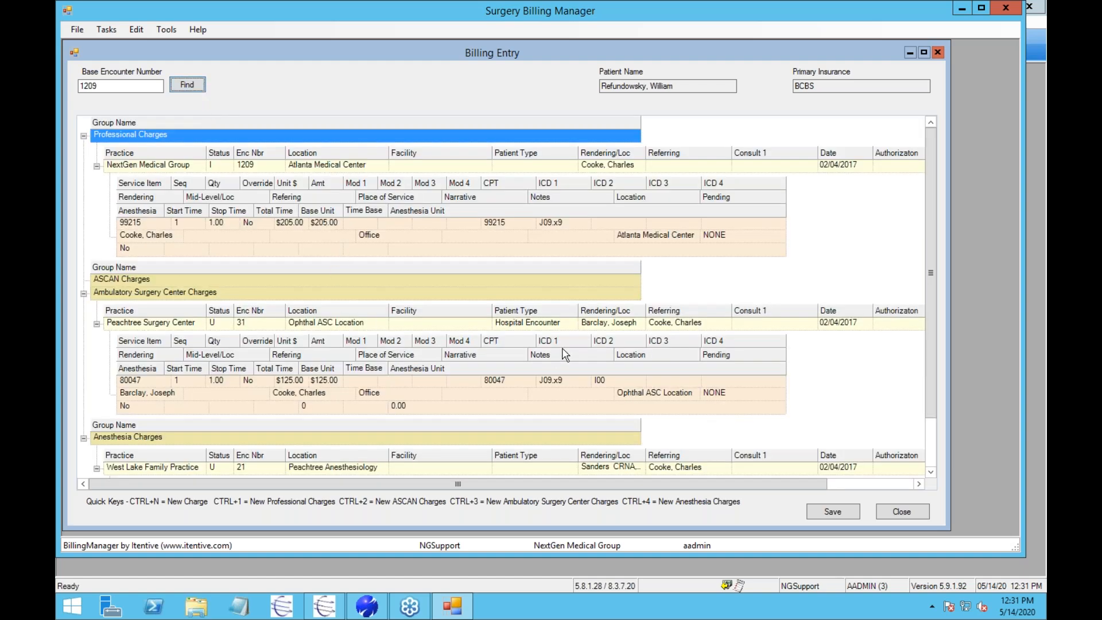
- Check the encounter numbers assigned to the ambulatory surgery and anesthesia encounters
{"action": "left_click", "coordinate": [248, 325]}
{"action": "left_click", "coordinate": [254, 469]}
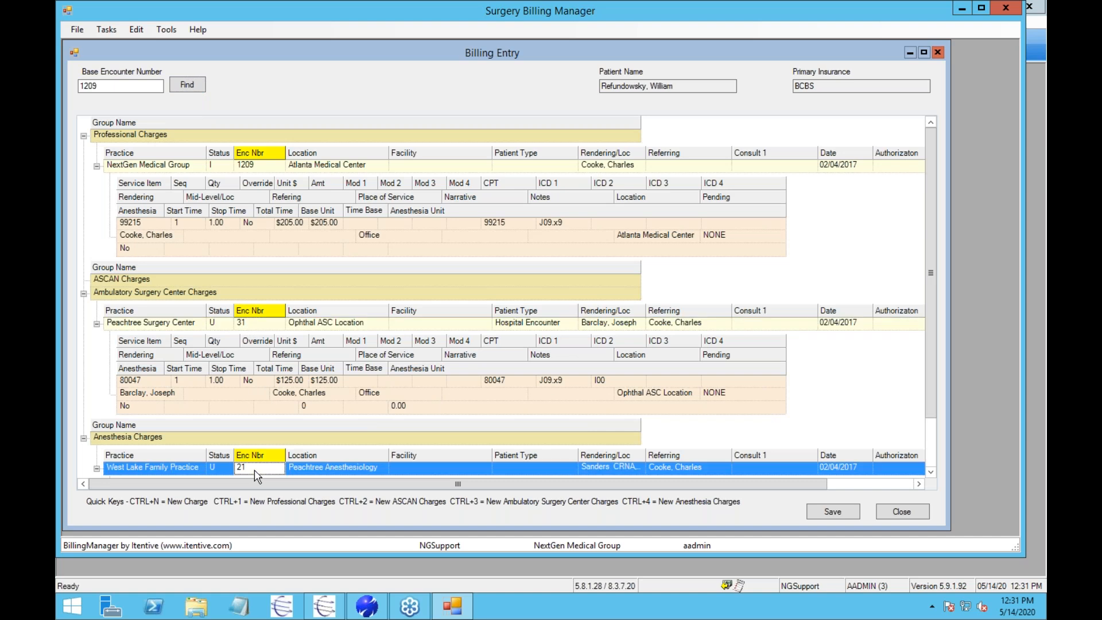
{"action": "left_click", "coordinate": [259, 322]}
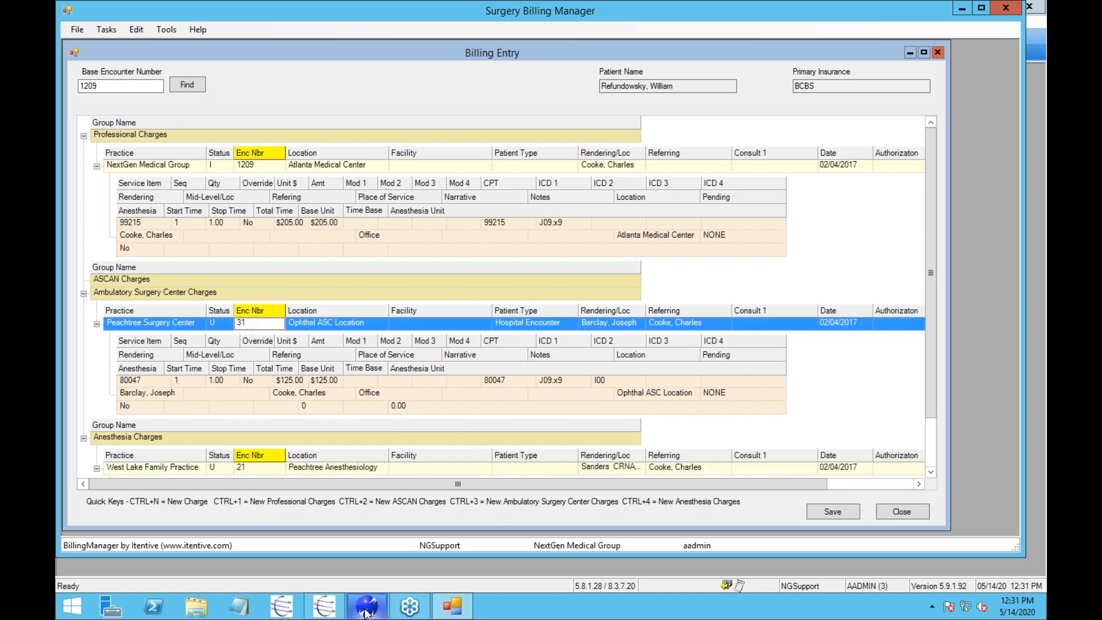
- Switch to NextGen and change the active practice to Peachtree Surgery Center
{"action": "left_click", "coordinate": [396, 517]}
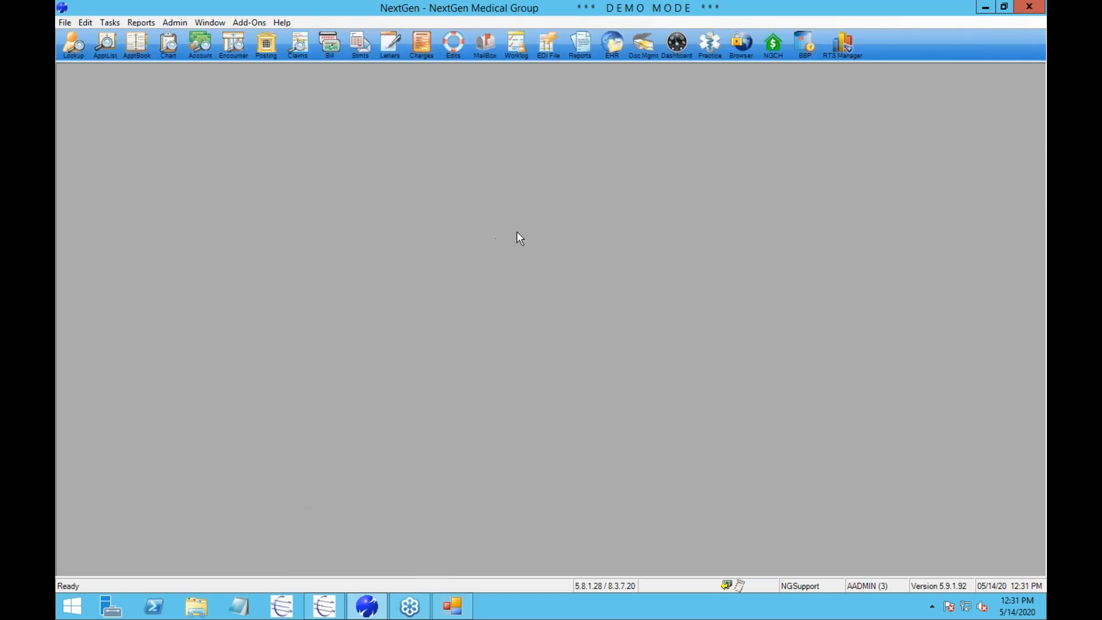
{"action": "left_click", "coordinate": [709, 45]}
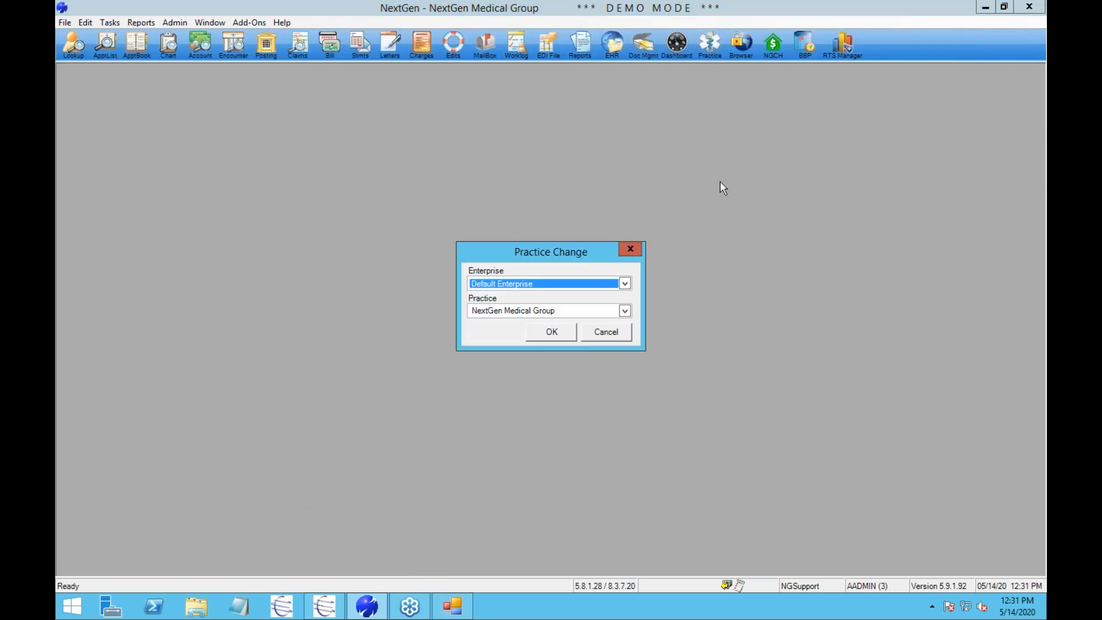
{"action": "left_click", "coordinate": [624, 284]}
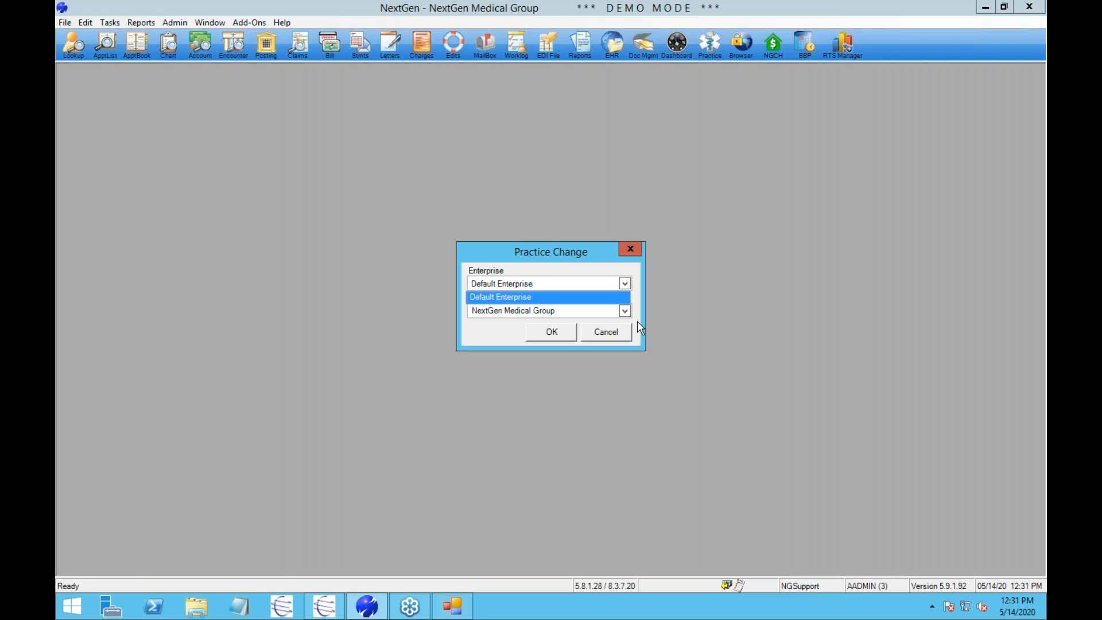
{"action": "left_click", "coordinate": [625, 311]}
{"action": "left_click", "coordinate": [624, 310]}
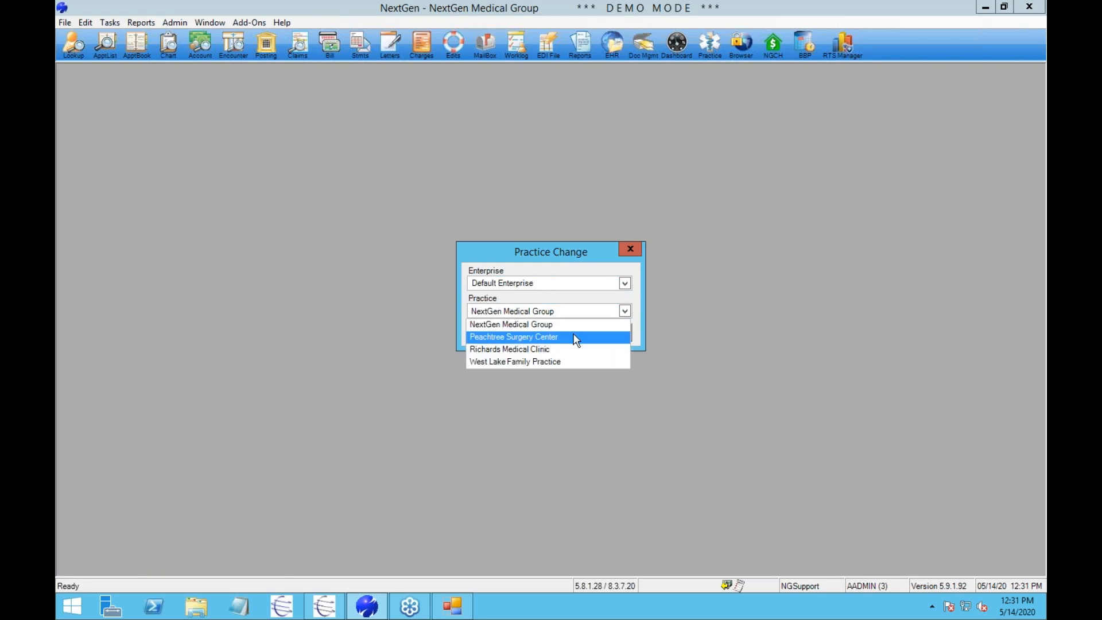
{"action": "left_click", "coordinate": [575, 337]}
{"action": "left_click", "coordinate": [566, 331]}
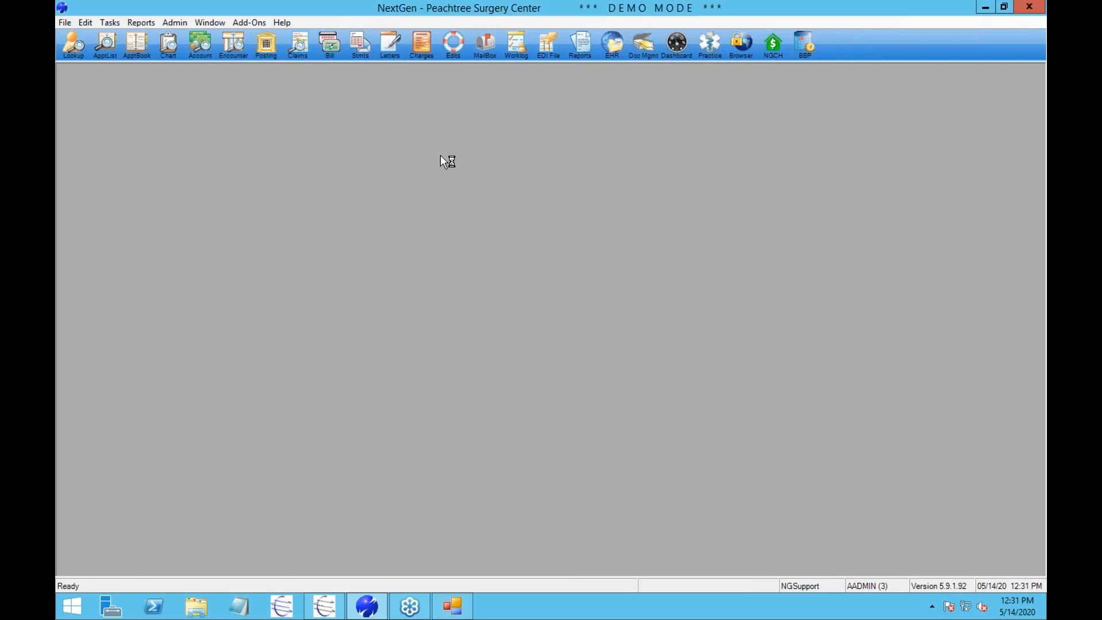
- Find the surgery center encounter by its number and view its transactions before returning to Surgery Billing Manager
{"action": "left_click", "coordinate": [167, 43]}
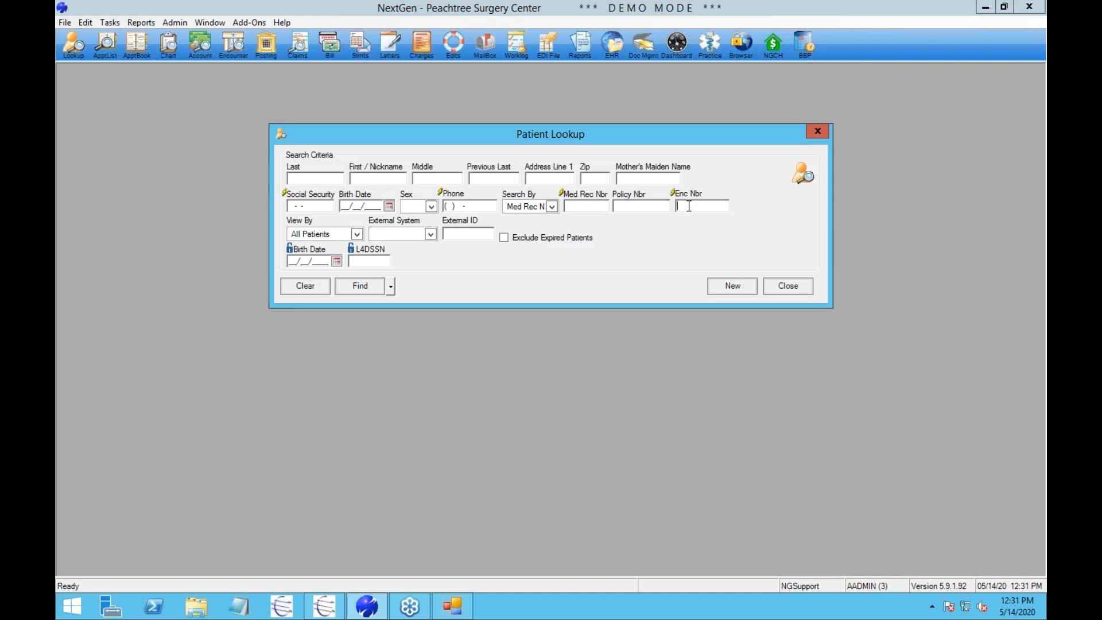
{"action": "type", "text": "35"}
{"action": "key", "text": "Return"}
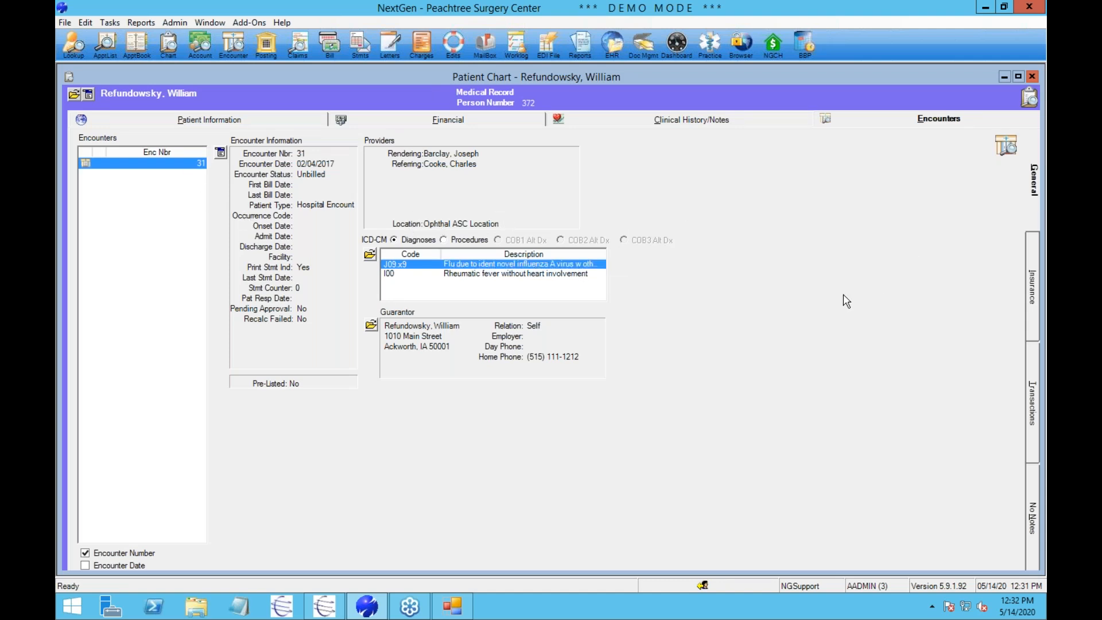
{"action": "left_click", "coordinate": [1032, 394]}
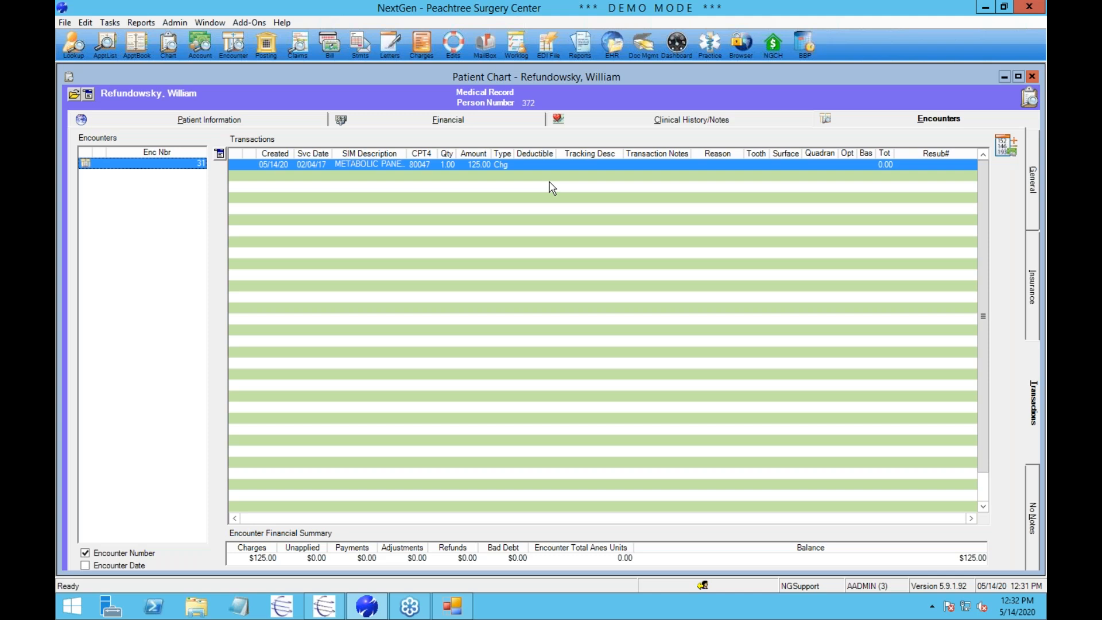
{"action": "left_click", "coordinate": [453, 605]}
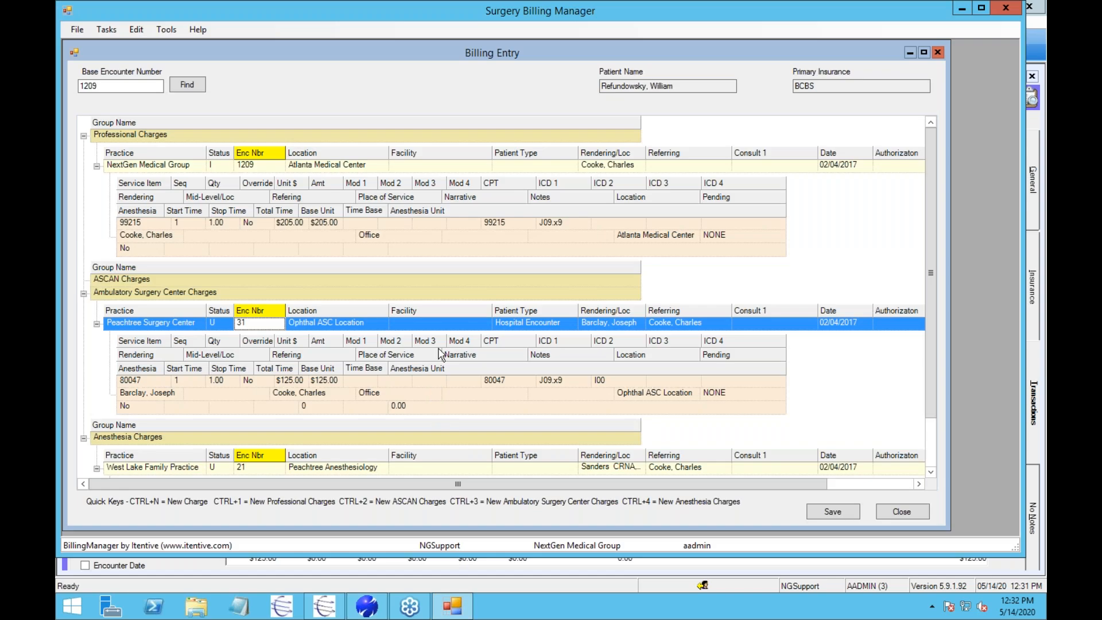